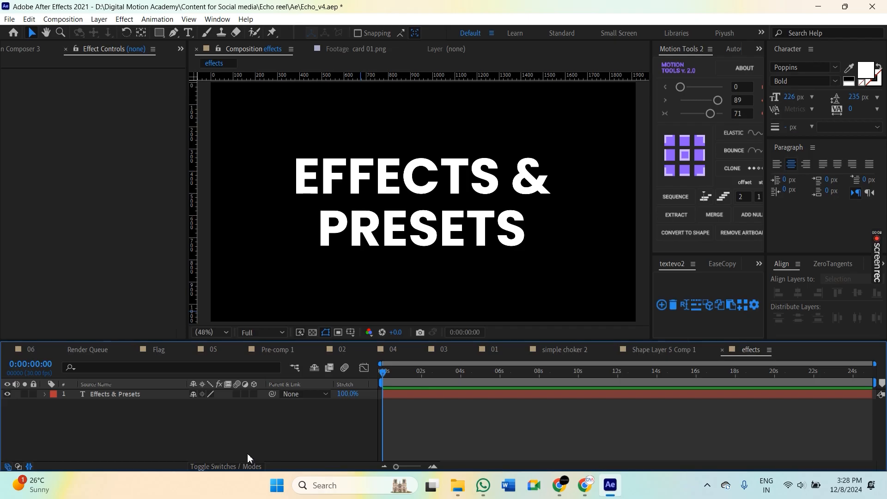
# Step: Show the Effects & Presets panel, enlarge its height and browse its list of effect categories
pyautogui.click(217, 19)
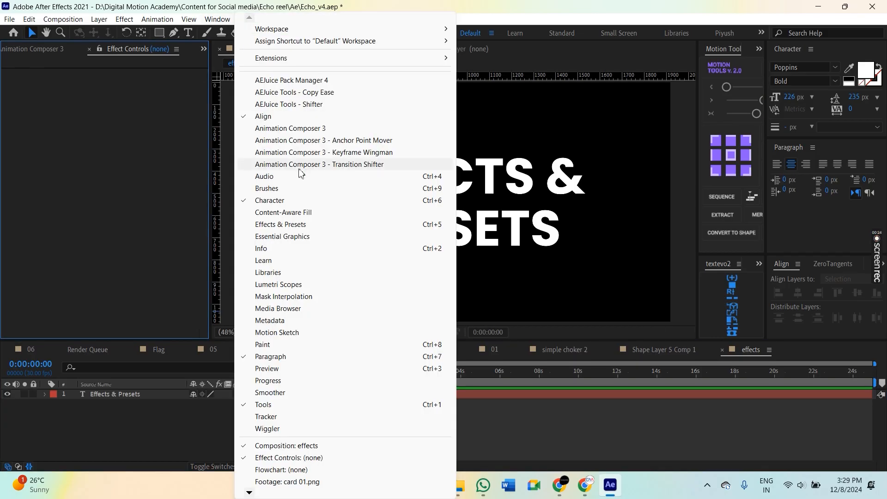
pyautogui.click(281, 225)
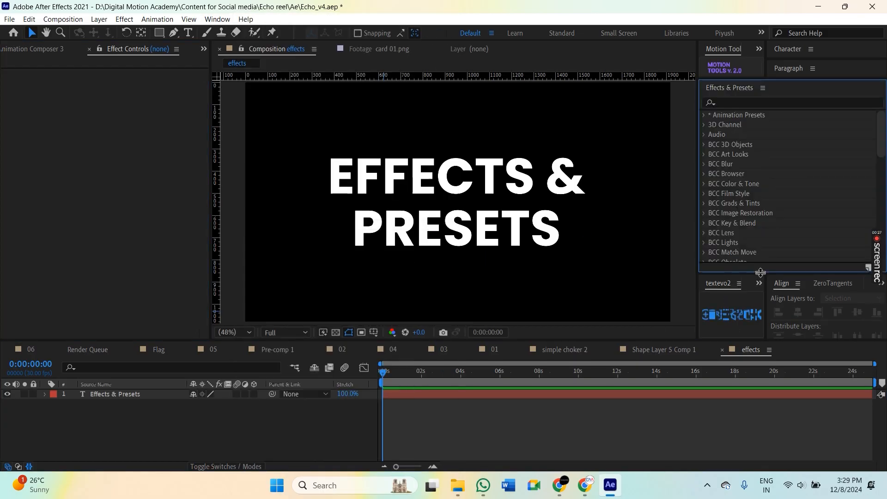
pyautogui.moveTo(760, 272); pyautogui.dragTo(755, 323)
pyautogui.scroll(-8, 736, 238)
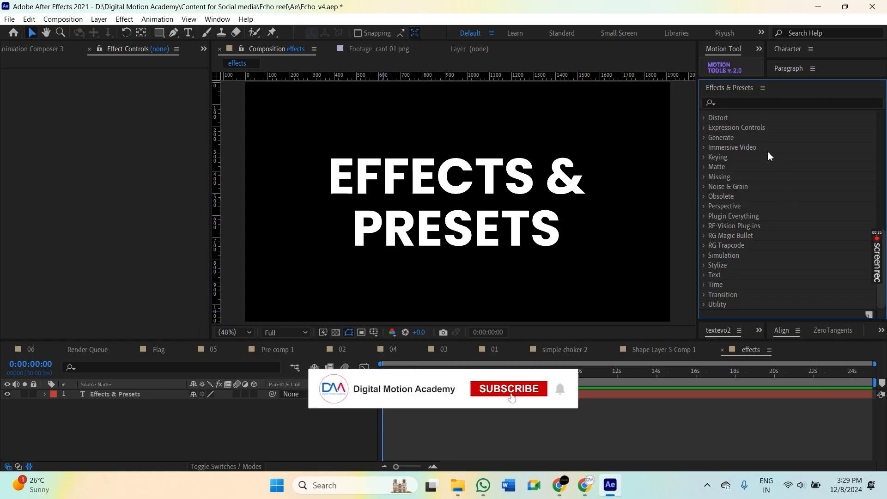
# Step: Find the CC Twister effect by searching for "cc twist" and apply it to the card 01.png layer
pyautogui.click(437, 240)
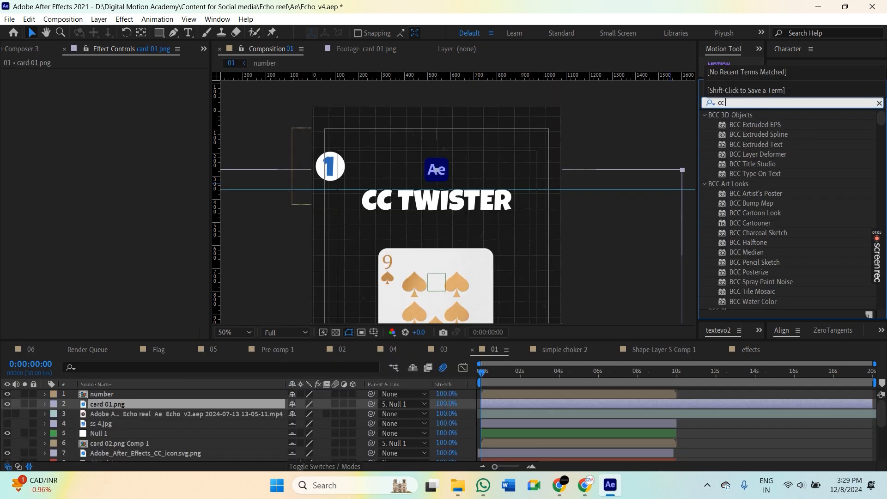
pyautogui.write('t')
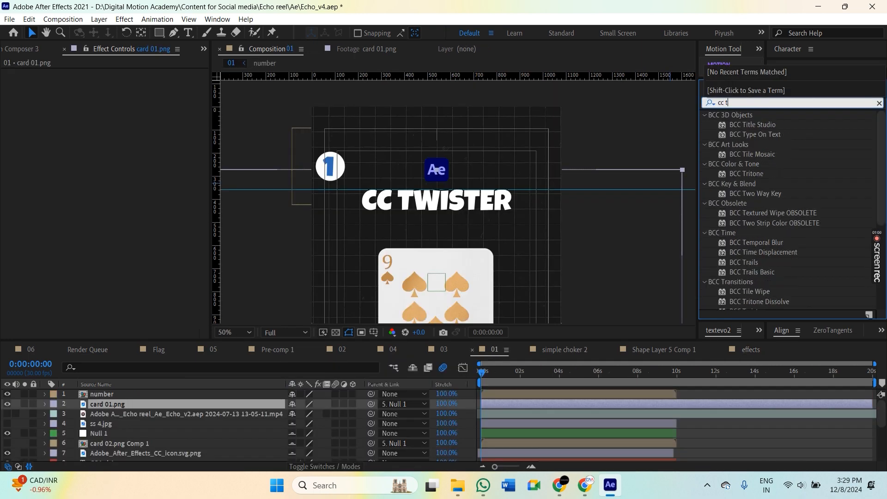
pyautogui.write('wist')
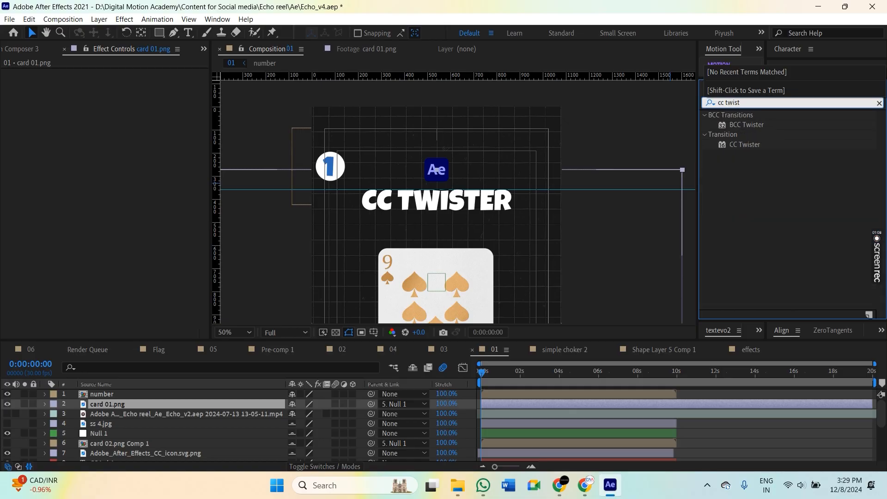
pyautogui.click(746, 145)
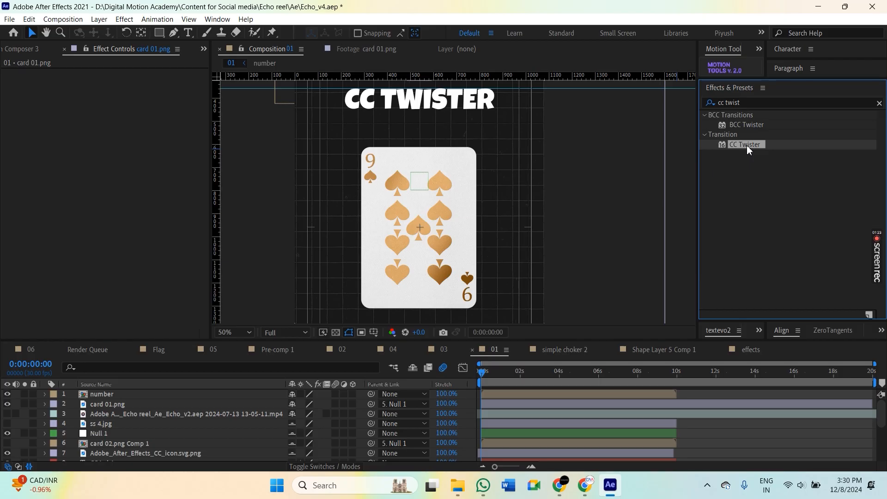
pyautogui.moveTo(746, 145); pyautogui.dragTo(165, 405)
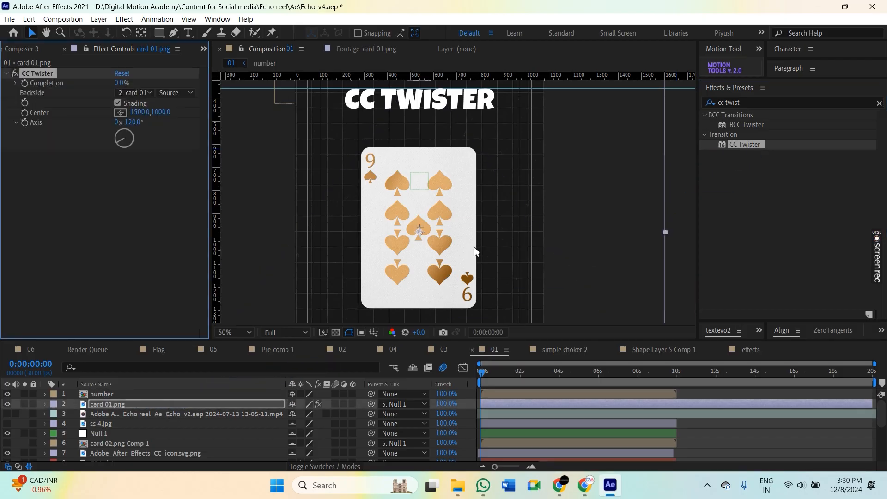
pyautogui.click(157, 406)
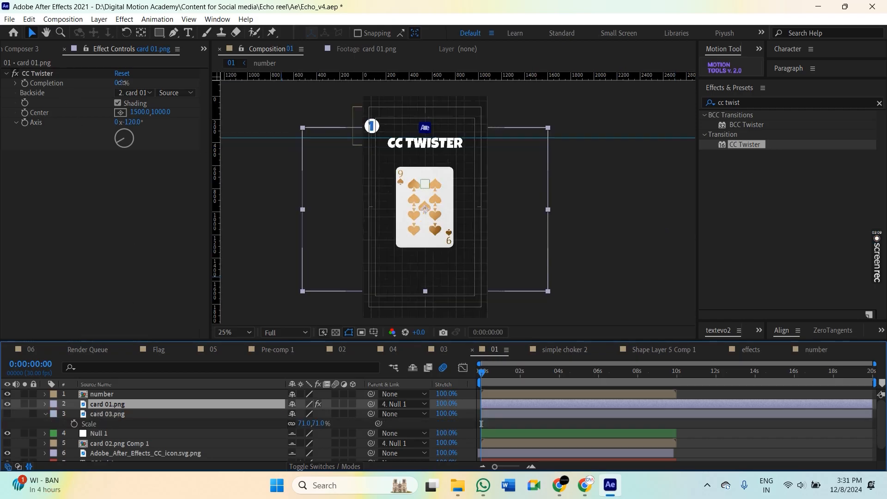
# Step: Set CC Twister's Backside to the card 03.png layer and raise its Completion to 100%
pyautogui.moveTo(124, 83); pyautogui.dragTo(164, 95)
pyautogui.hotkey('ctrl', 'z')
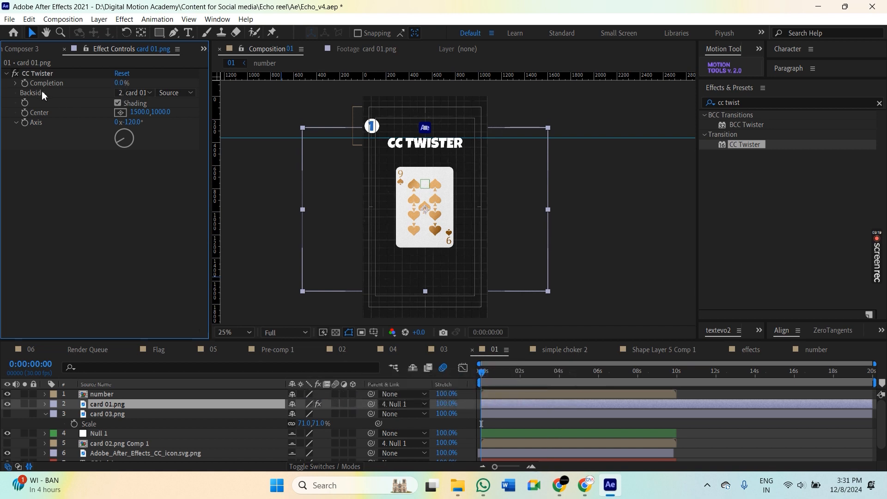
pyautogui.click(148, 93)
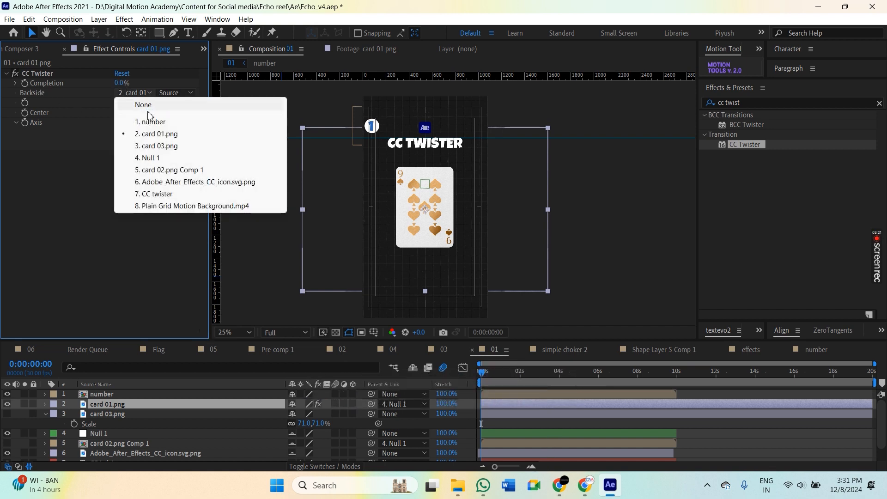
pyautogui.click(151, 148)
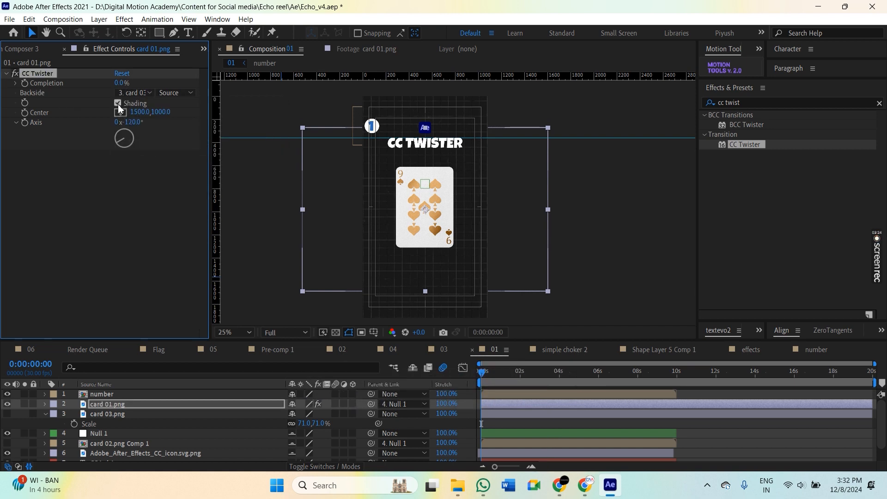
pyautogui.moveTo(120, 84); pyautogui.dragTo(175, 95)
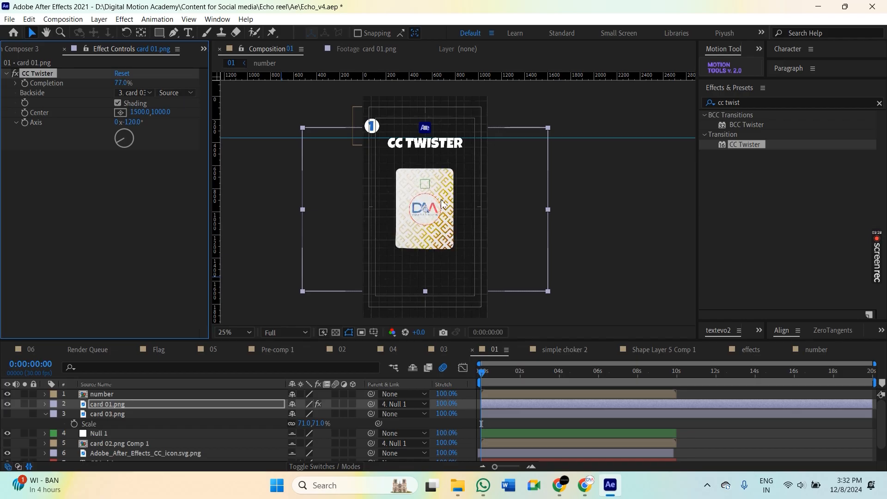
# Step: Turn off CC Twister's Shading, try different Axis angles, and set the Axis to 0°
pyautogui.click(118, 102)
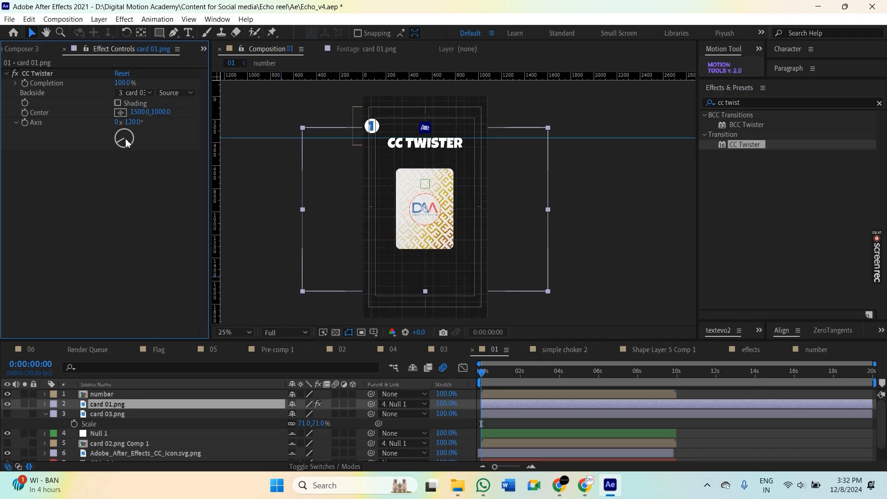
pyautogui.moveTo(130, 133); pyautogui.dragTo(123, 139)
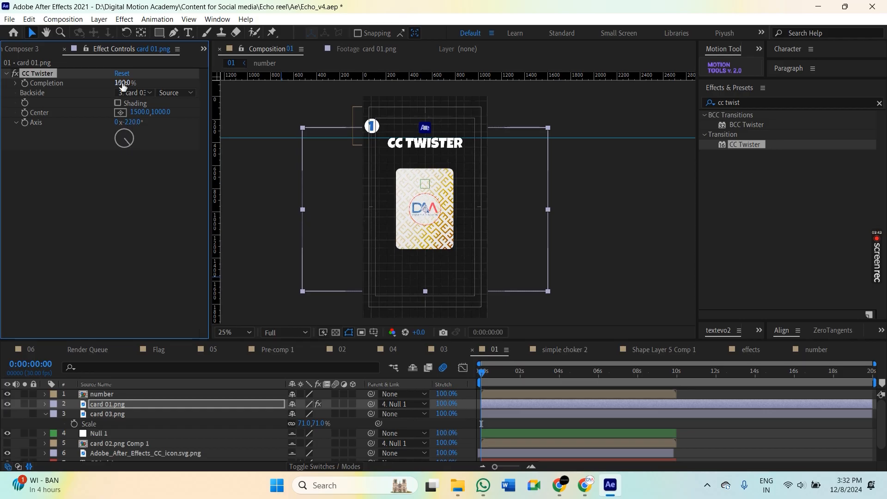
pyautogui.moveTo(121, 83); pyautogui.dragTo(94, 83)
pyautogui.moveTo(124, 143)
pyautogui.mouseDown()
pyautogui.moveTo(133, 133)
pyautogui.moveTo(144, 144)
pyautogui.moveTo(124, 147)
pyautogui.mouseUp()
pyautogui.hotkey('ctrl', 'z')
pyautogui.click(132, 122)
pyautogui.write('0')
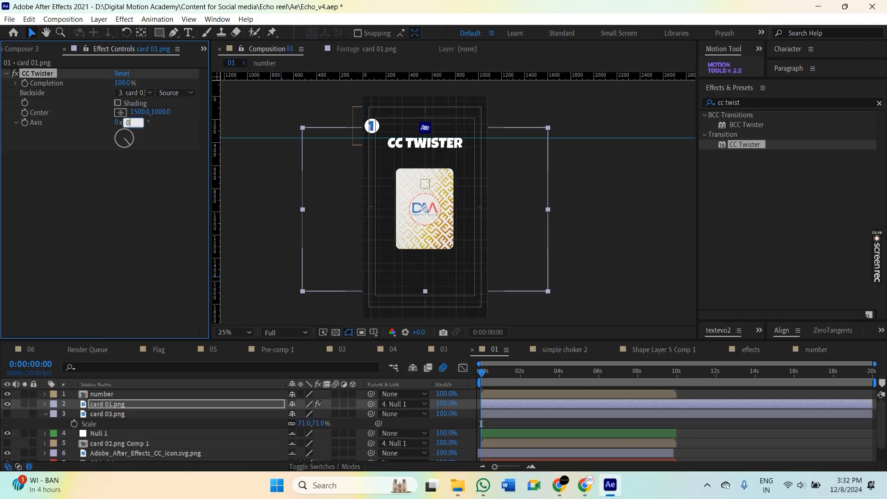
pyautogui.press('Return')
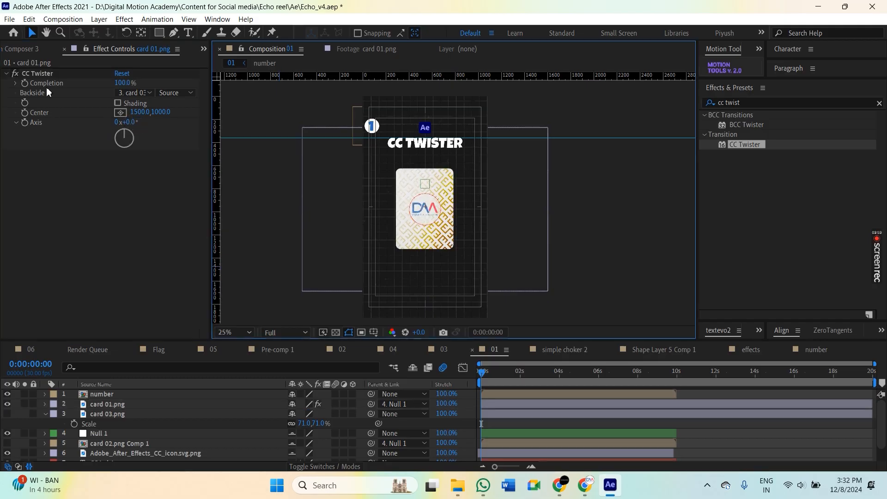
pyautogui.click(48, 75)
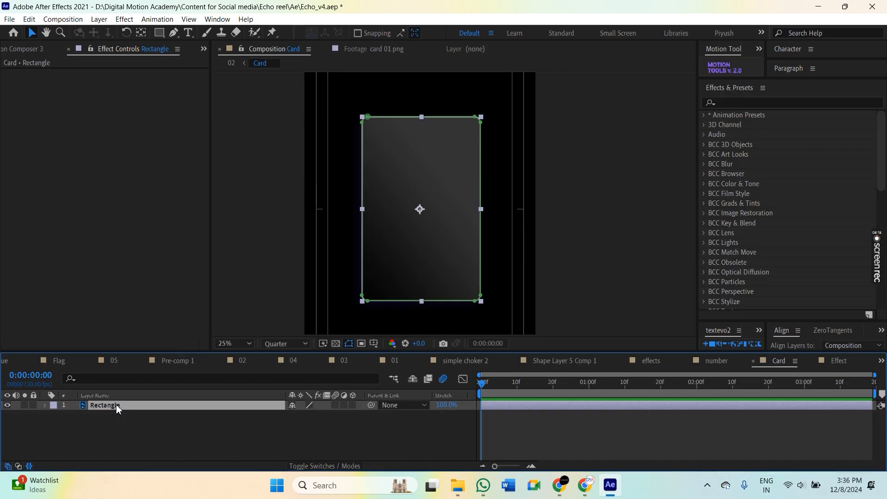
# Step: Find the Shatter simulation effect by searching for "shatter" and apply it to the Rectangle layer in the Card composition
pyautogui.click(116, 417)
pyautogui.click(115, 406)
pyautogui.click(724, 101)
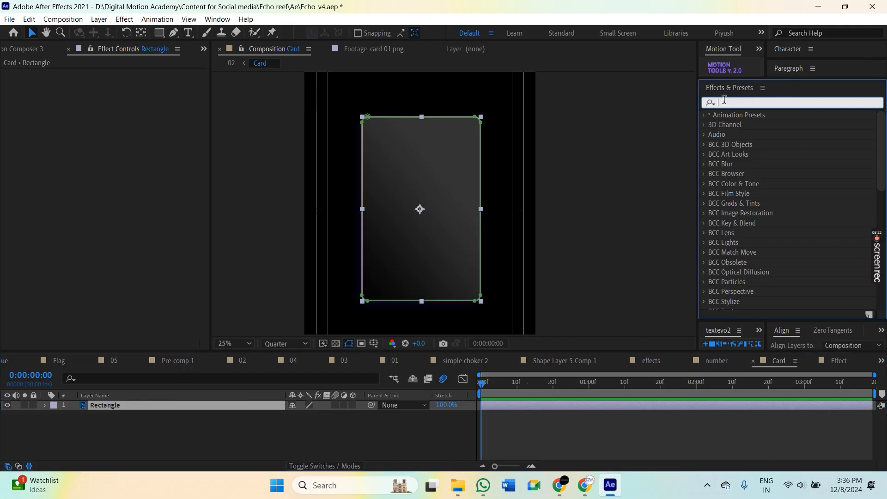
pyautogui.write('shta')
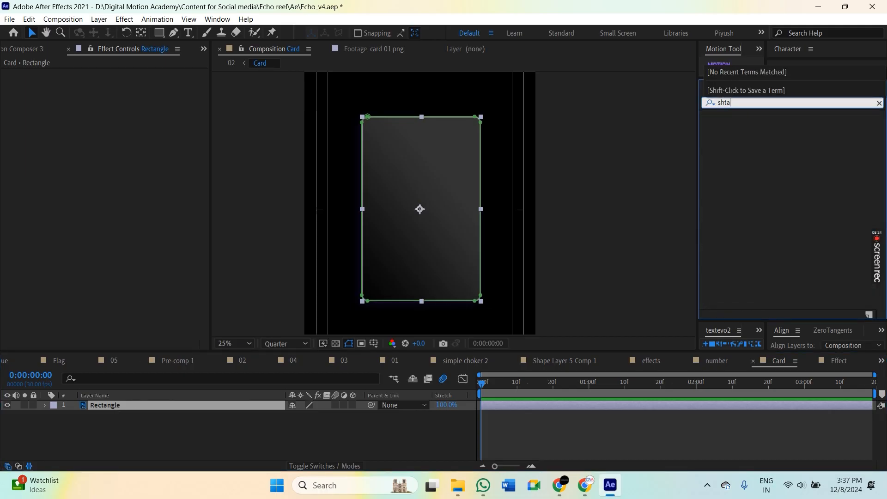
pyautogui.press('BackSpace')
pyautogui.press('BackSpace')
pyautogui.write('atter')
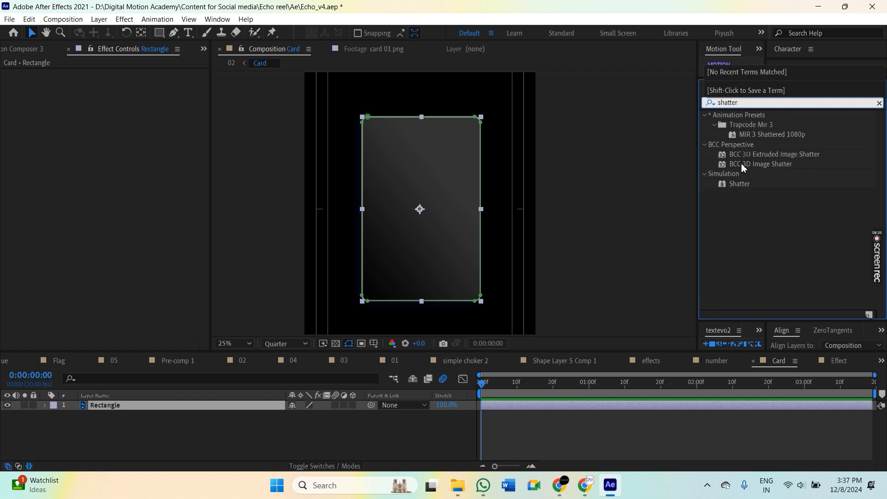
pyautogui.moveTo(738, 183); pyautogui.dragTo(146, 405)
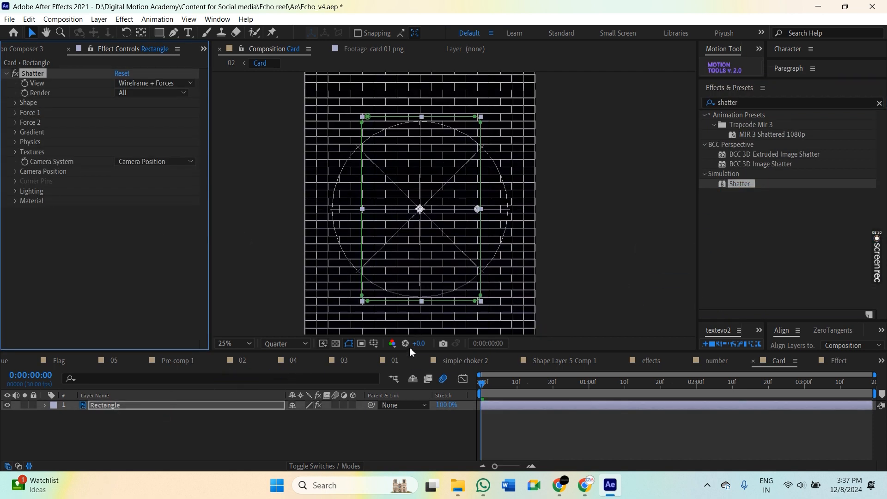
# Step: Set Shatter's View to Rendered and play back the breaking card
pyautogui.moveTo(403, 351); pyautogui.dragTo(401, 365)
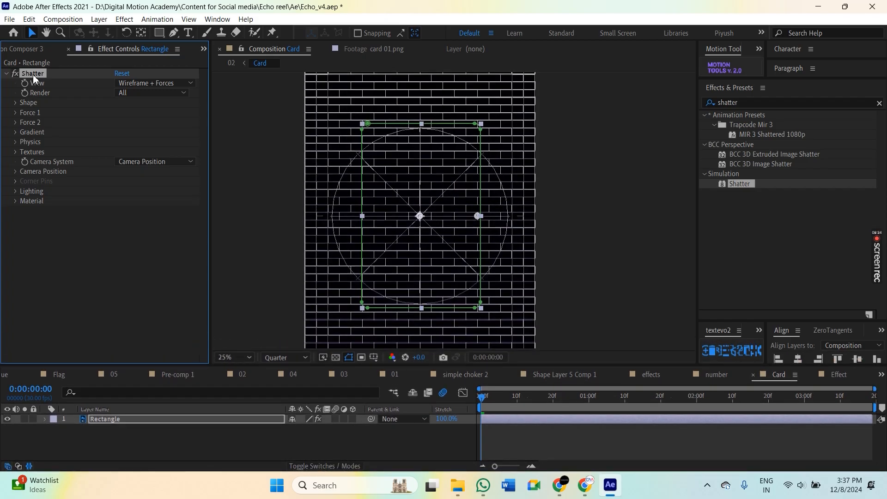
pyautogui.click(136, 82)
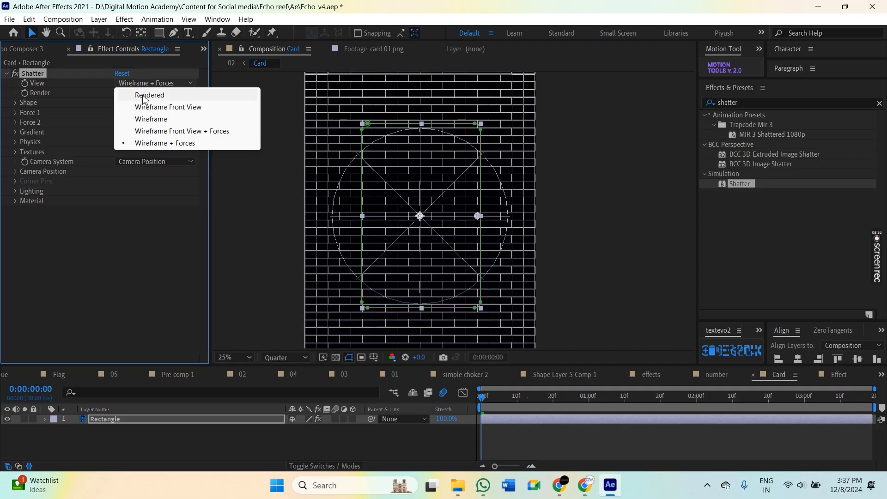
pyautogui.click(146, 93)
pyautogui.press('space')
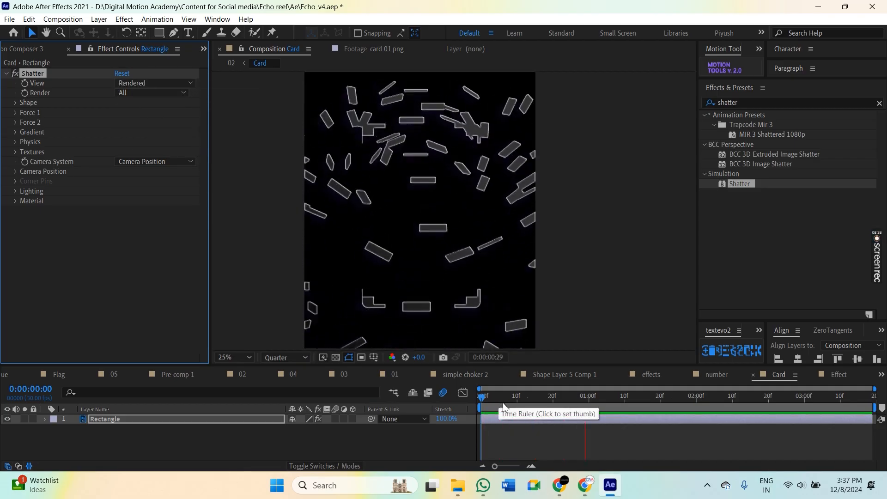
pyautogui.press('space')
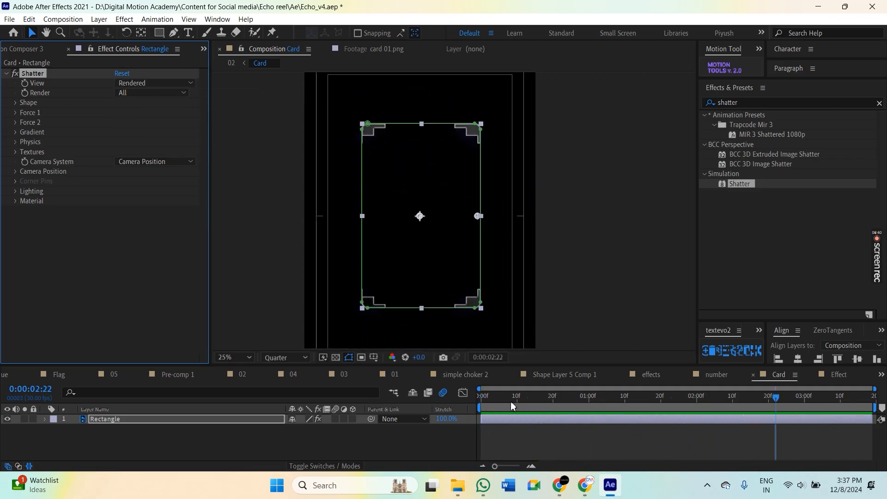
# Step: Change the Shatter shape pattern to Glass and play back the result
pyautogui.moveTo(510, 399)
pyautogui.mouseDown()
pyautogui.moveTo(495, 400)
pyautogui.moveTo(503, 386)
pyautogui.mouseUp()
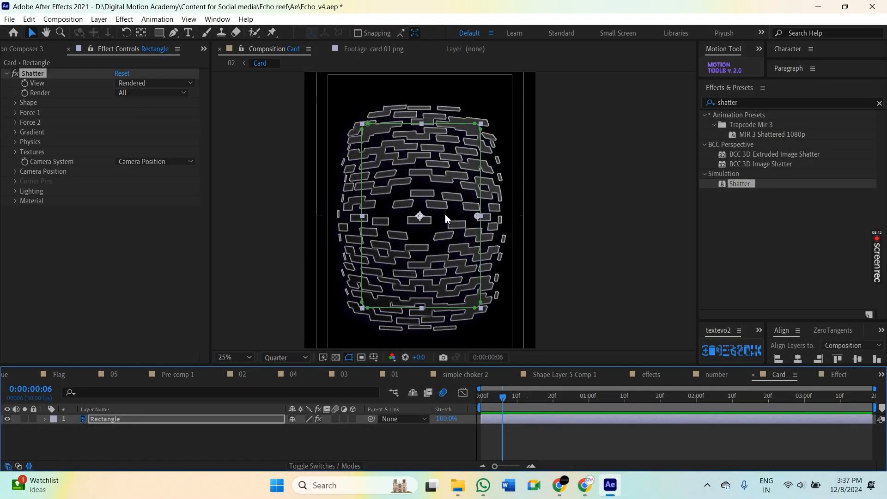
pyautogui.click(15, 103)
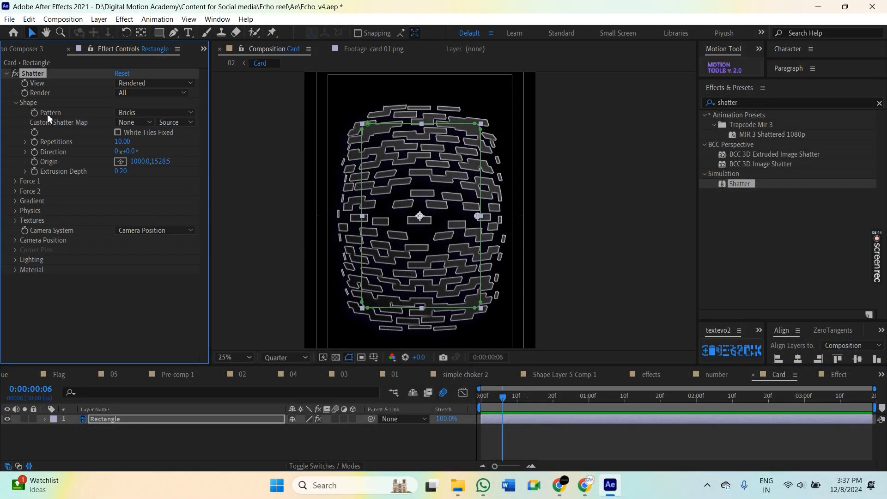
pyautogui.click(137, 114)
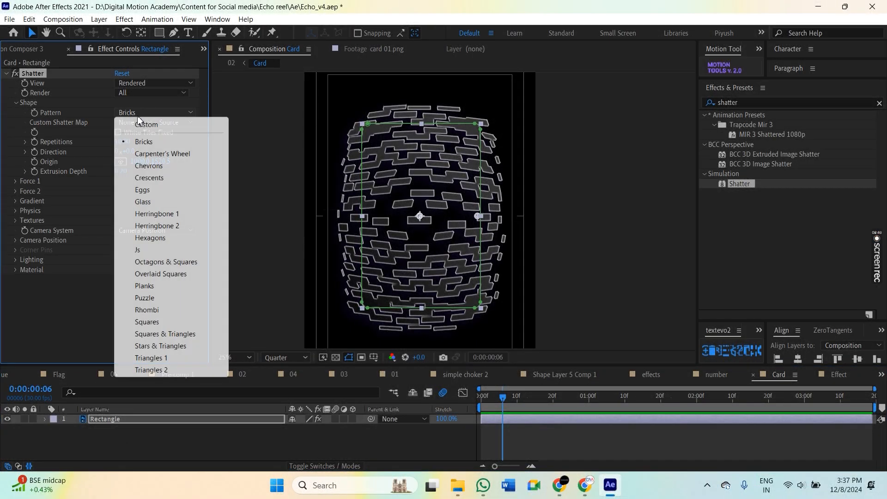
pyautogui.click(143, 201)
pyautogui.press('space')
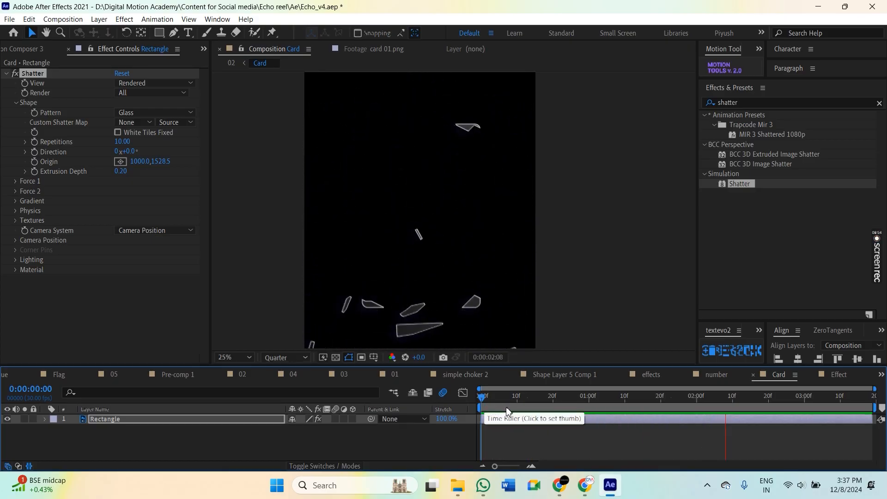
# Step: At frame 5, set the radius of Shatter's Force 1 to 0.58 and preview the animation from the start
pyautogui.moveTo(503, 406)
pyautogui.mouseDown()
pyautogui.moveTo(508, 398)
pyautogui.moveTo(564, 407)
pyautogui.moveTo(498, 400)
pyautogui.mouseUp()
pyautogui.press('space')
pyautogui.click(15, 181)
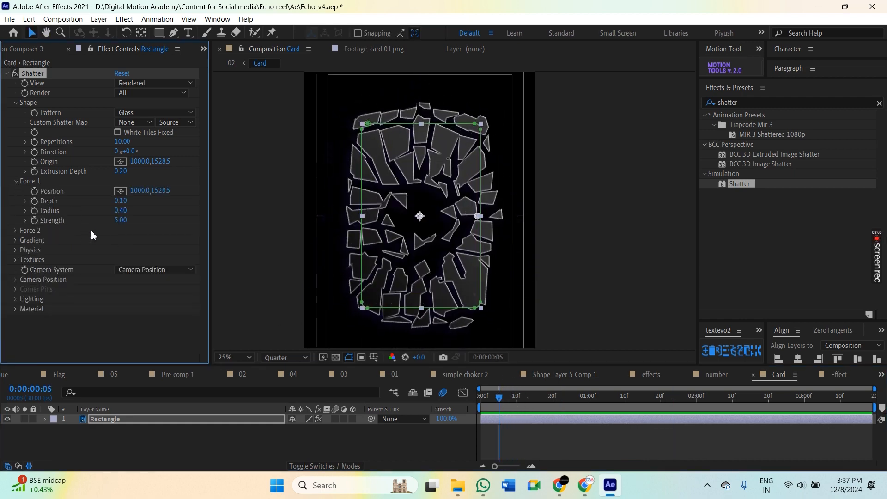
pyautogui.moveTo(120, 211); pyautogui.dragTo(127, 211)
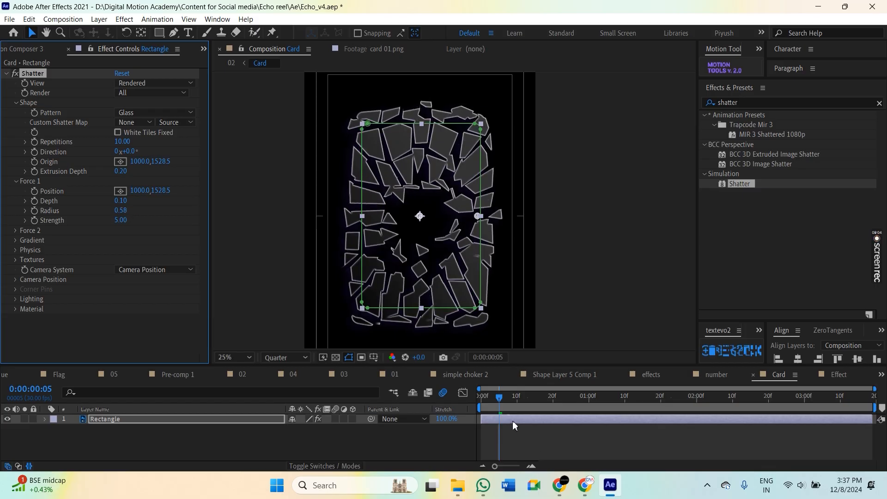
pyautogui.press('Home')
pyautogui.press('space')
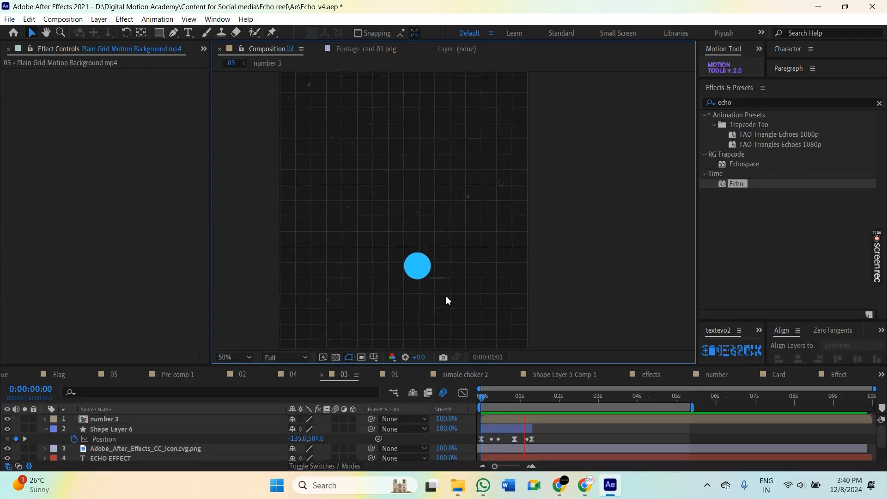
# Step: Play back the blue ball's position animation in composition 03 from the first frame
pyautogui.click(496, 402)
pyautogui.moveTo(499, 400); pyautogui.dragTo(478, 407)
pyautogui.press('space')
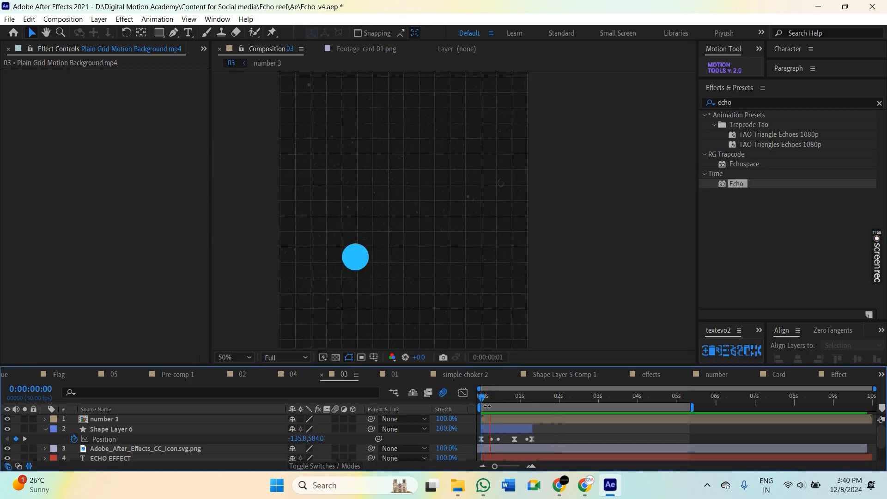
pyautogui.press('space')
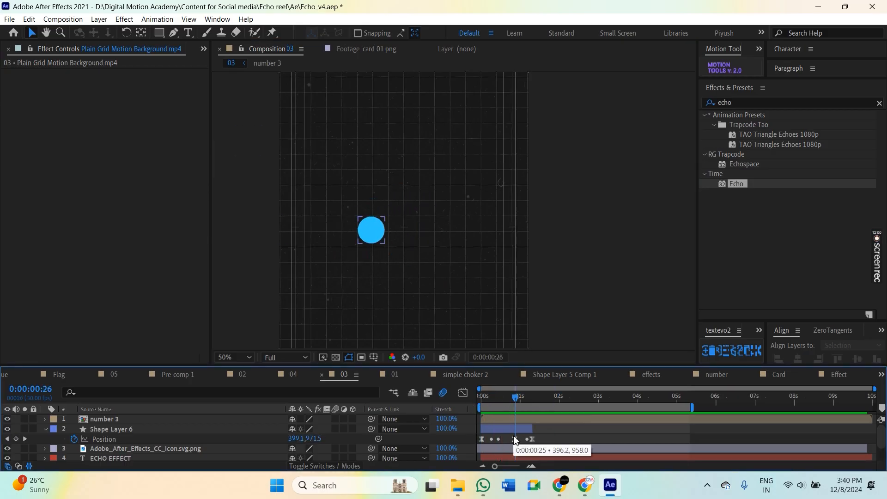
# Step: Search the effects for "echo" and apply the Echo effect to Shape Layer 6 in composition 03
pyautogui.click(515, 430)
pyautogui.click(879, 103)
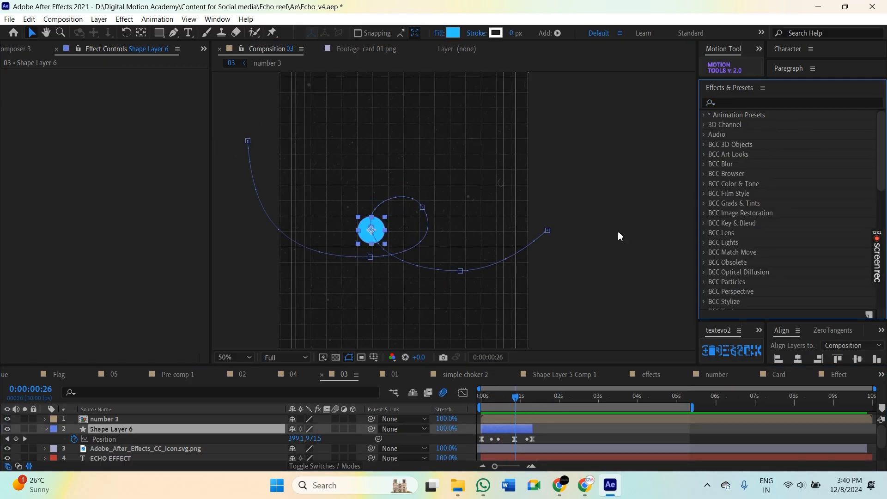
pyautogui.click(500, 429)
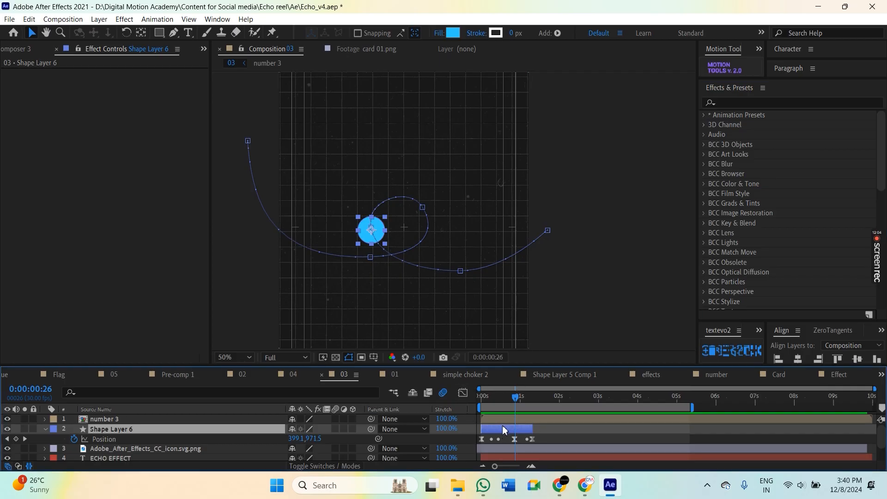
pyautogui.click(724, 102)
pyautogui.write('echo')
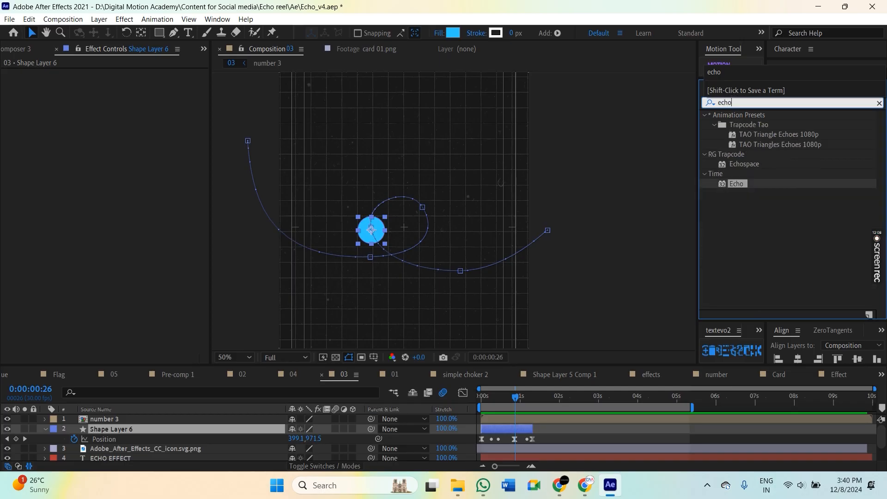
pyautogui.moveTo(733, 184); pyautogui.dragTo(499, 427)
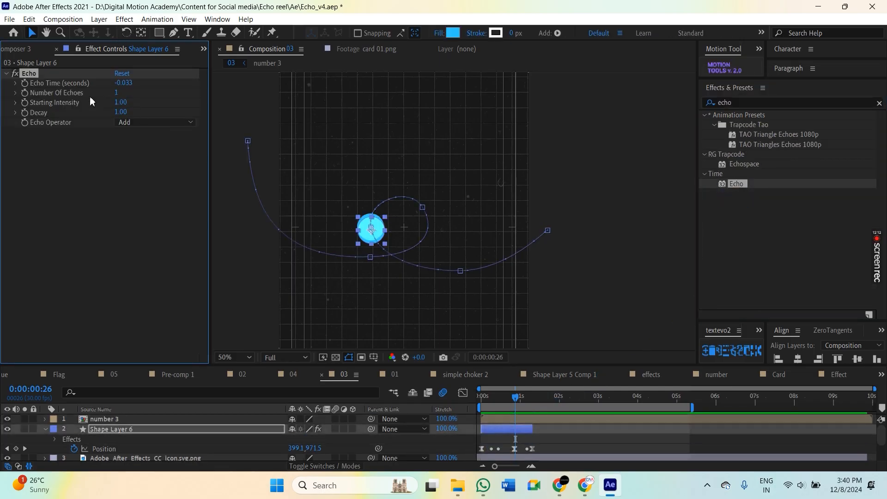
# Step: Go to frame 17 of the ball's motion and set Shape Layer 6's Echo Operator to Maximum
pyautogui.scroll(1, 323, 226)
pyautogui.moveTo(326, 226); pyautogui.dragTo(333, 227)
pyautogui.scroll(-1, 334, 226)
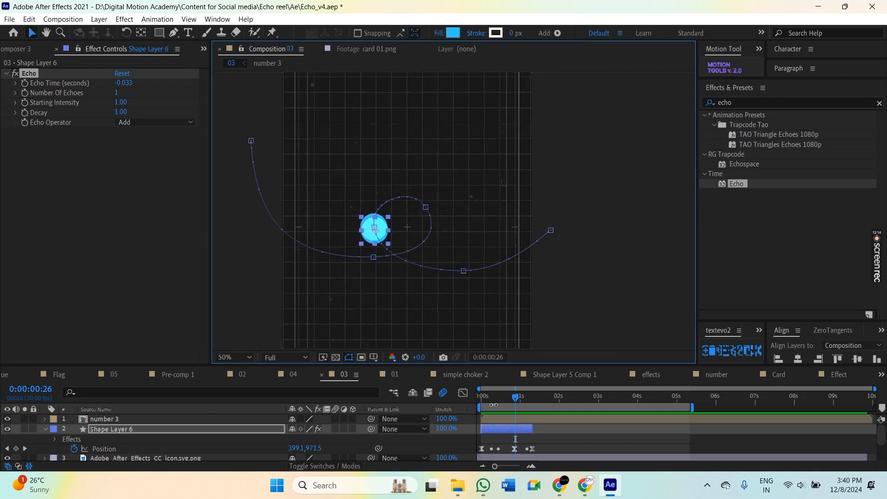
pyautogui.click(479, 398)
pyautogui.moveTo(479, 401); pyautogui.dragTo(503, 398)
pyautogui.click(503, 426)
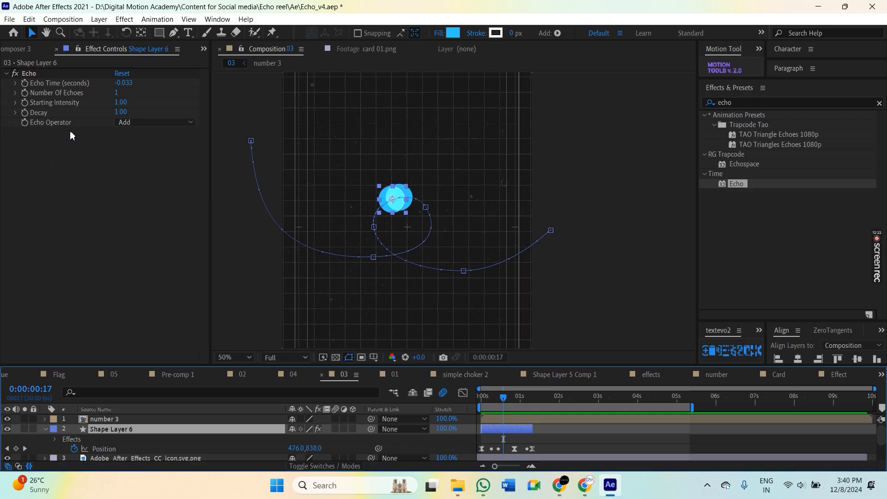
pyautogui.click(131, 123)
pyautogui.click(150, 147)
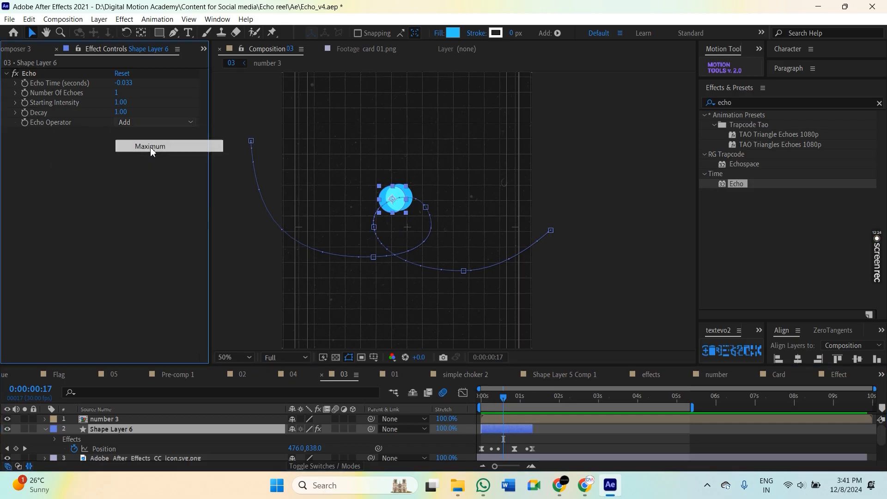
# Step: Set the Echo Time on Shape Layer 6 to -0.000 seconds
pyautogui.click(117, 84)
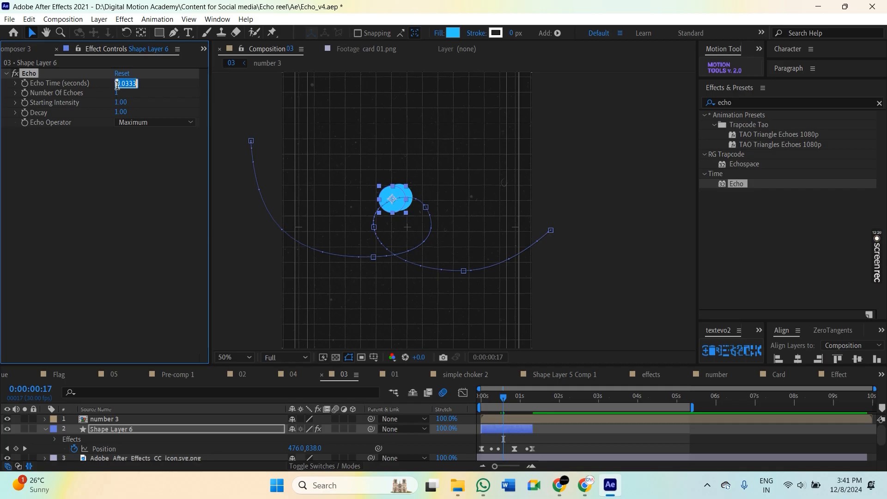
pyautogui.write('-0.000')
pyautogui.press('Return')
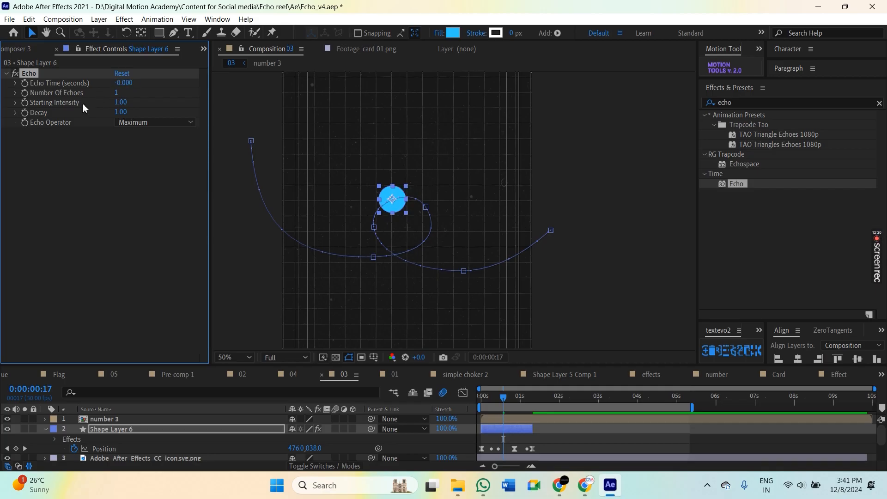
# Step: Set Echo's Number Of Echoes to 104 and play back the ball animation from the first frame
pyautogui.moveTo(116, 95); pyautogui.dragTo(179, 97)
pyautogui.moveTo(502, 397); pyautogui.dragTo(475, 404)
pyautogui.press('space')
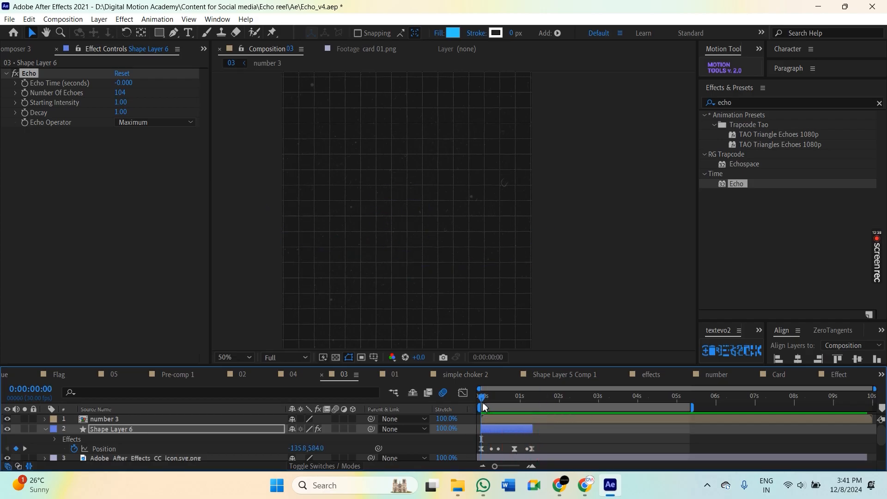
pyautogui.press('space')
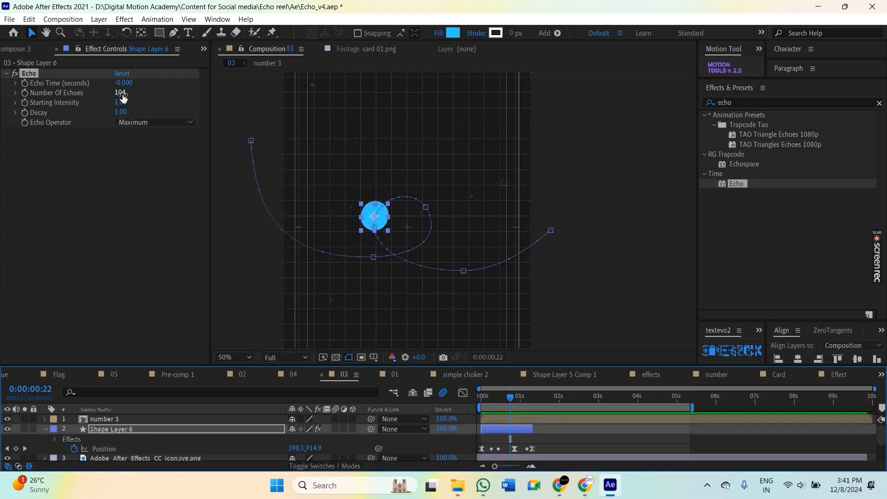
pyautogui.moveTo(123, 96); pyautogui.dragTo(284, 97)
pyautogui.hotkey('ctrl', 'z')
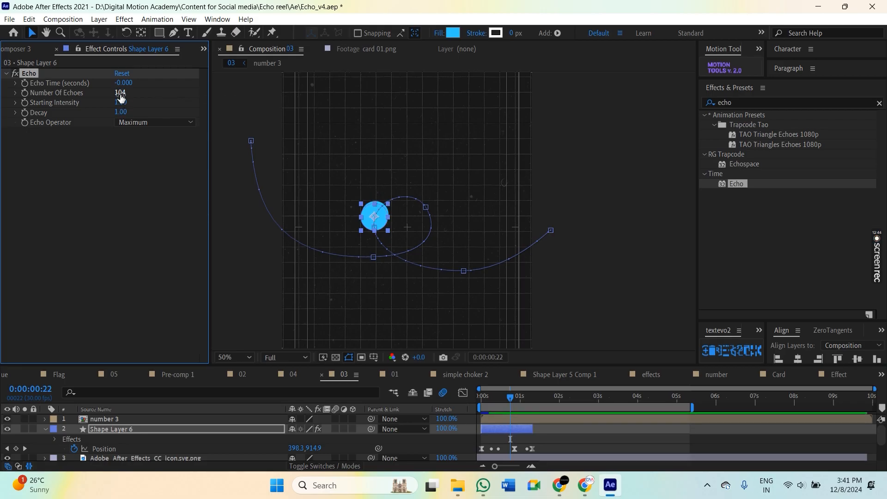
pyautogui.moveTo(120, 96); pyautogui.dragTo(409, 112)
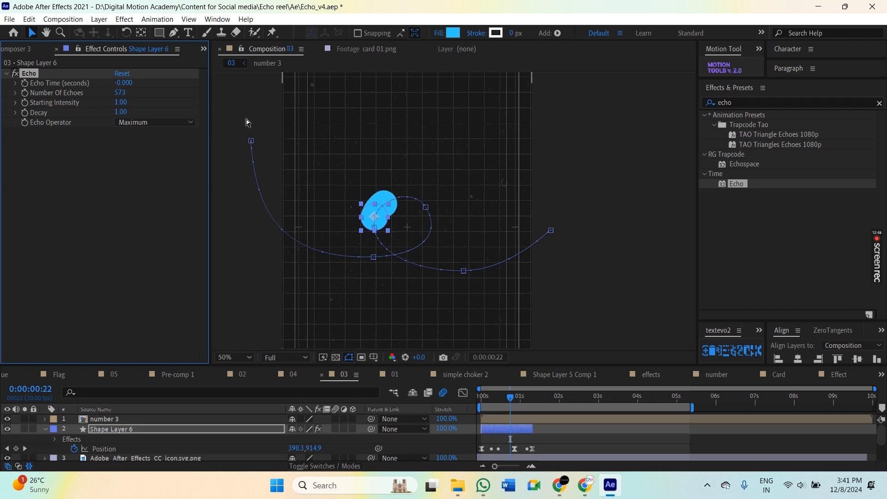
pyautogui.hotkey('ctrl', 'z')
# Step: Raise Echo's Number Of Echoes to 376 and play back the ball's trail from the first frame
pyautogui.moveTo(121, 95); pyautogui.dragTo(236, 102)
pyautogui.hotkey('ctrl', 'z')
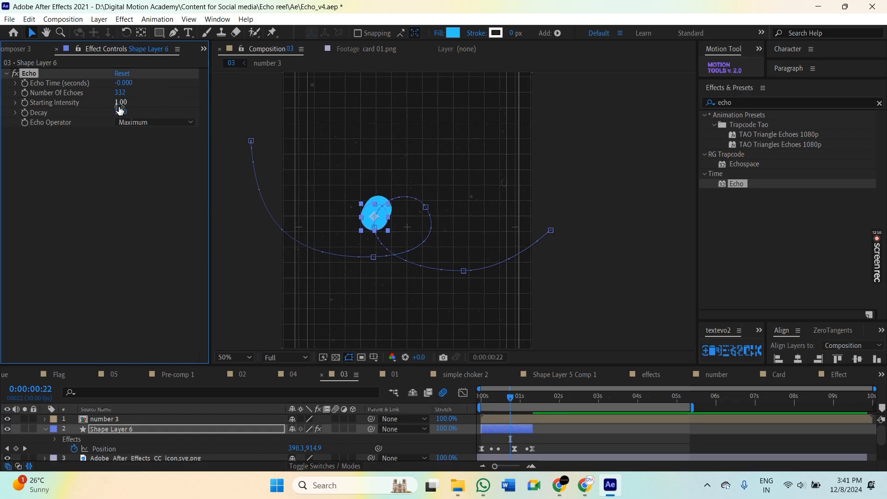
pyautogui.moveTo(120, 94); pyautogui.dragTo(141, 95)
pyautogui.click(509, 397)
pyautogui.moveTo(508, 395); pyautogui.dragTo(456, 406)
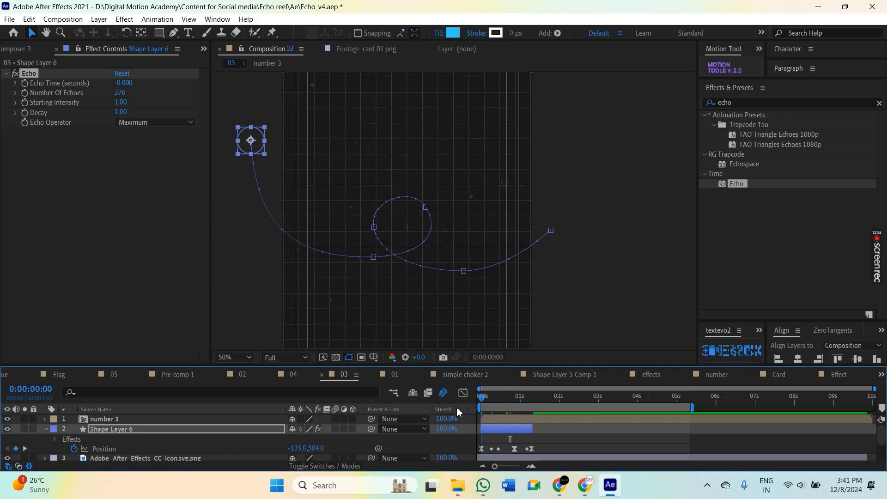
pyautogui.press('space')
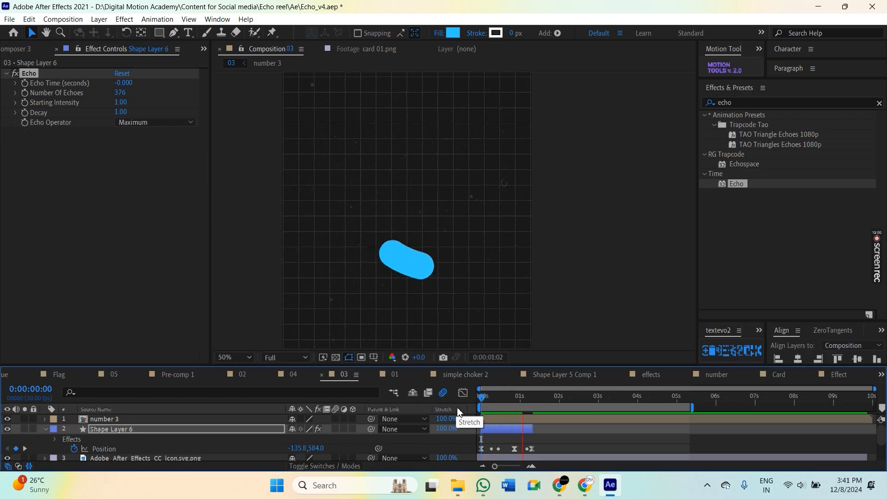
pyautogui.scroll(-2, 409, 241)
pyautogui.moveTo(546, 397); pyautogui.dragTo(472, 406)
pyautogui.press('space')
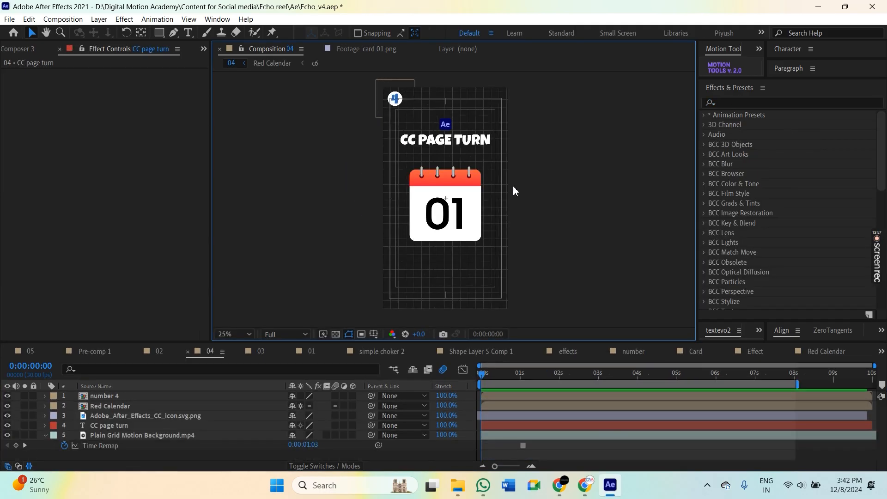
# Step: Open the Red Calendar precomp from composition 04 and check its c1 page layer by toggling the layer's visibility
pyautogui.click(460, 220)
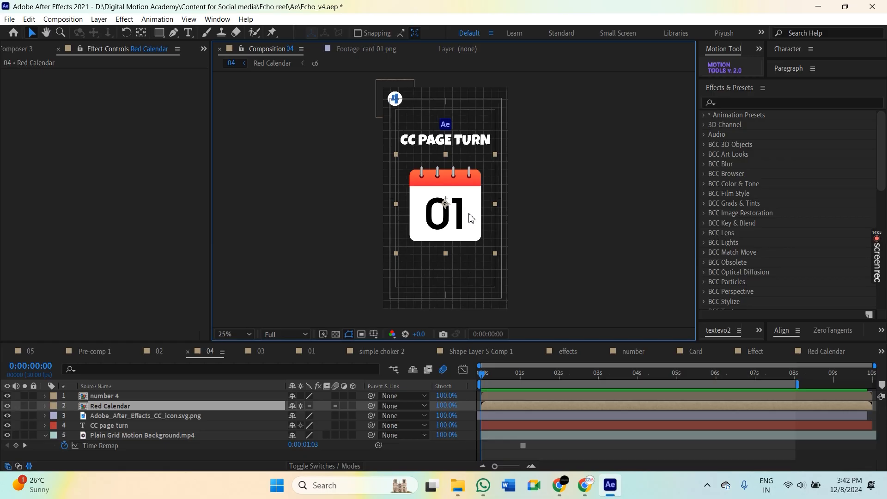
pyautogui.doubleClick(114, 407)
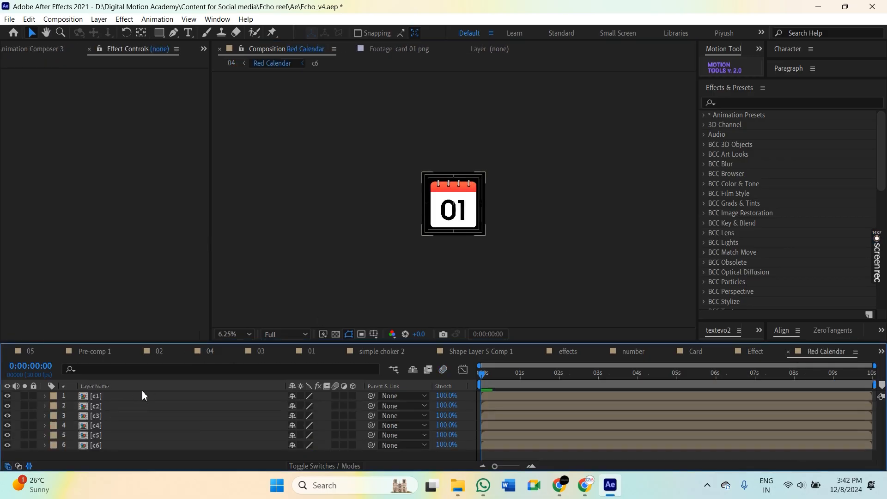
pyautogui.click(124, 395)
pyautogui.scroll(1, 459, 243)
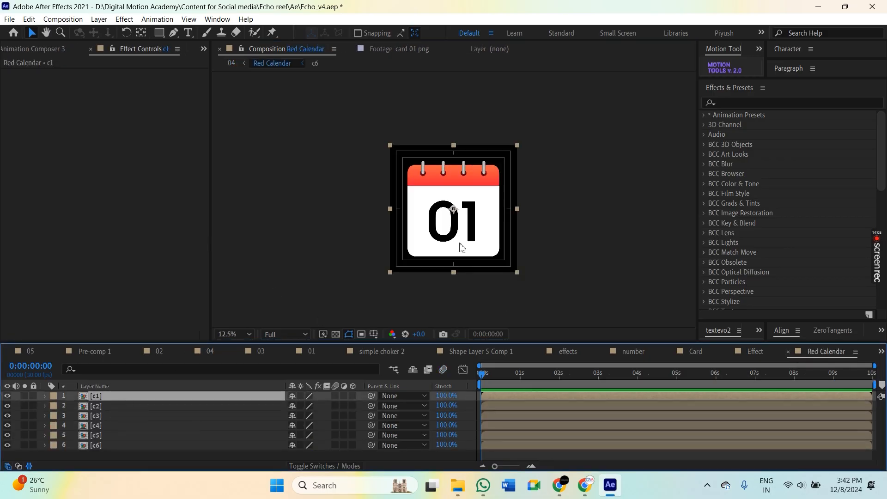
pyautogui.click(7, 396)
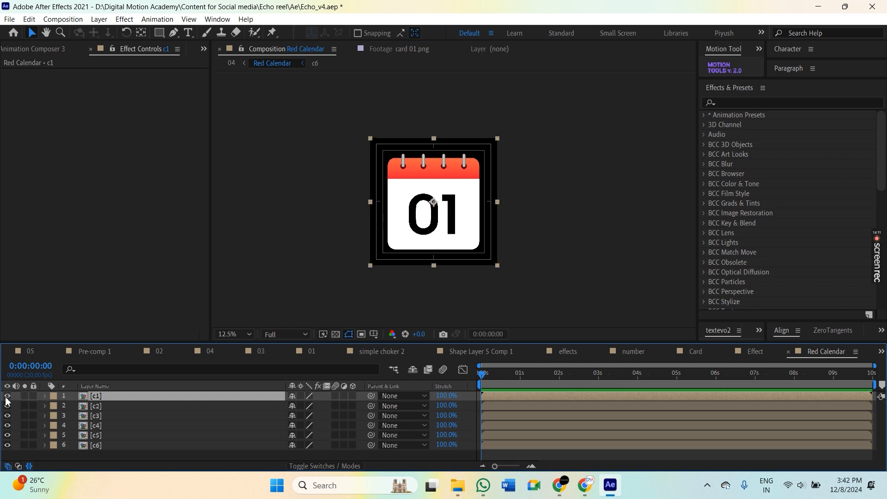
pyautogui.moveTo(7, 396)
pyautogui.mouseDown()
pyautogui.moveTo(8, 439)
pyautogui.moveTo(8, 396)
pyautogui.mouseUp()
# Step: Search the effects for "cc page" and apply CC Page Turn to layer c1
pyautogui.click(729, 99)
pyautogui.write('c')
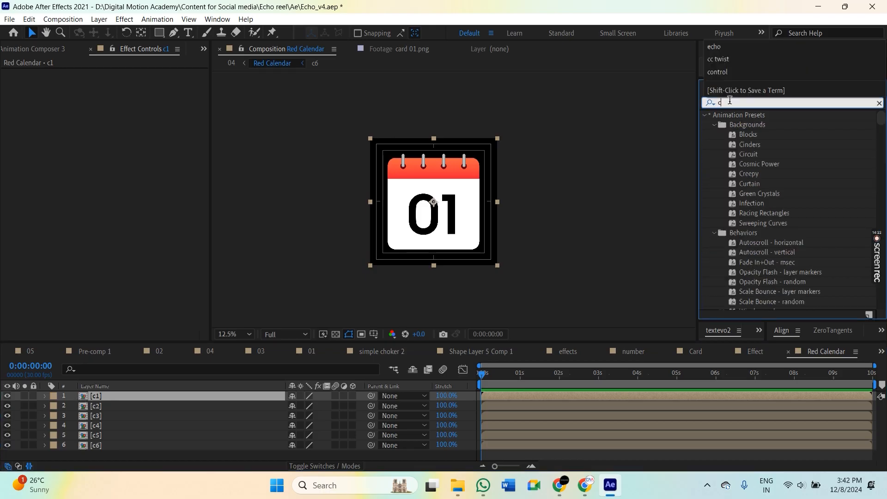
pyautogui.write('c page')
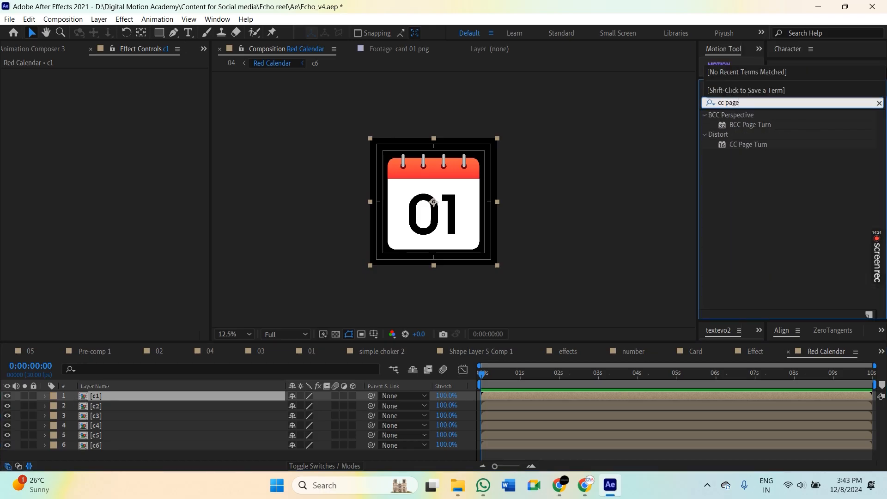
pyautogui.moveTo(745, 144); pyautogui.dragTo(153, 396)
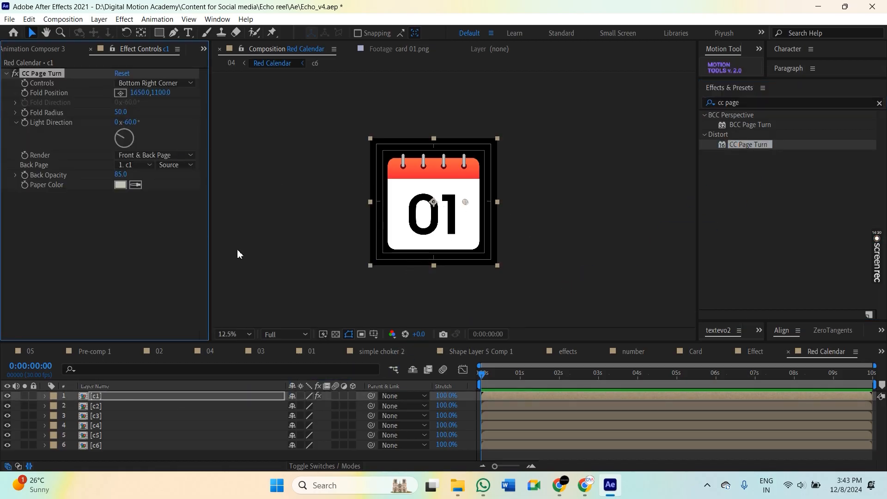
pyautogui.click(509, 384)
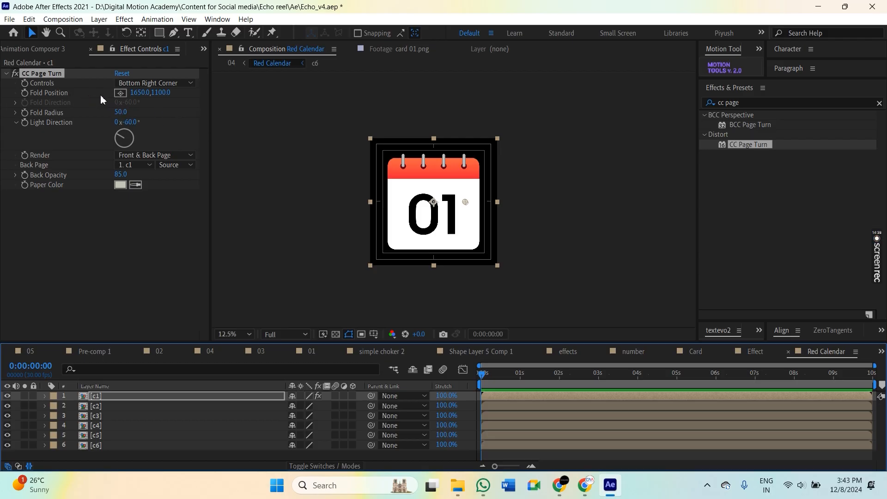
# Step: Move CC Page Turn's Fold Position across the calendar page to 410, 1172 so the lower corner folds over
pyautogui.moveTo(465, 203); pyautogui.dragTo(444, 221)
pyautogui.hotkey('ctrl', 'z')
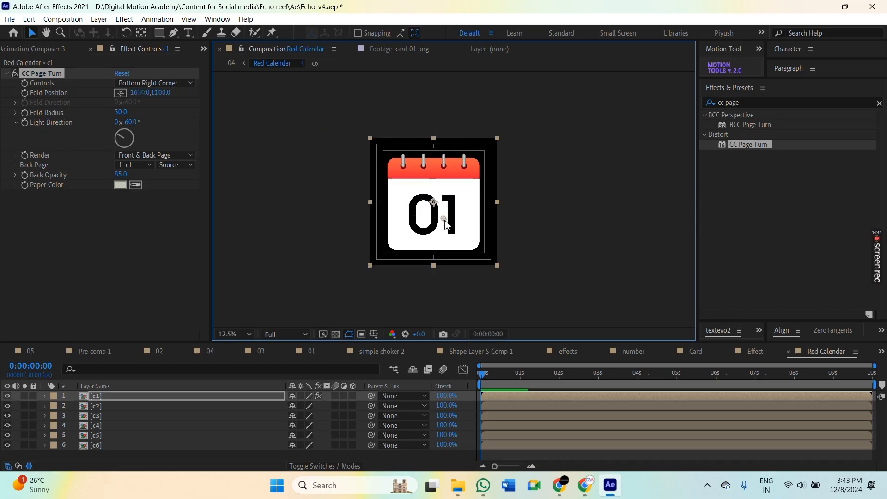
pyautogui.click(35, 80)
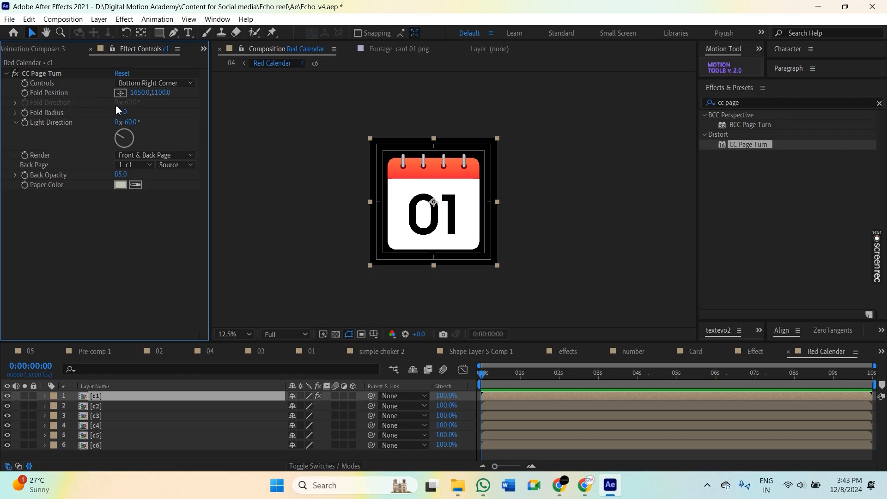
pyautogui.click(64, 74)
pyautogui.moveTo(465, 202); pyautogui.dragTo(394, 210)
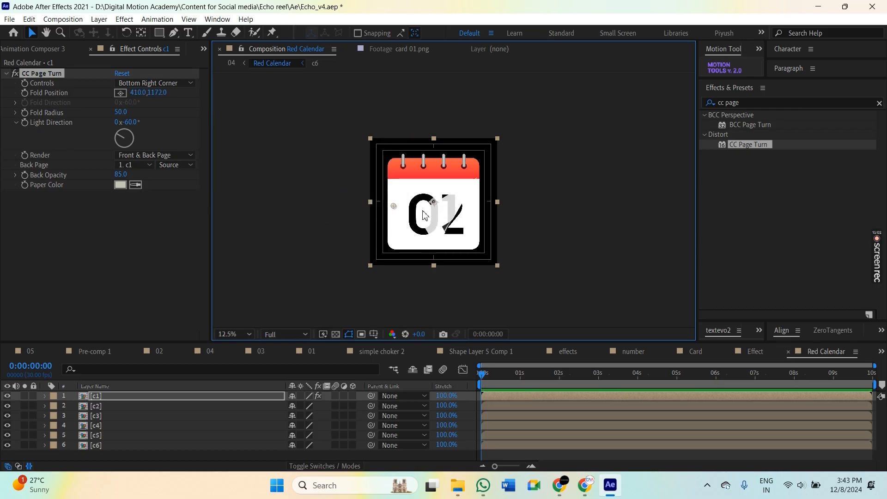
# Step: Set CC Page Turn's Back Page to None and its Back Opacity to 100
pyautogui.click(129, 164)
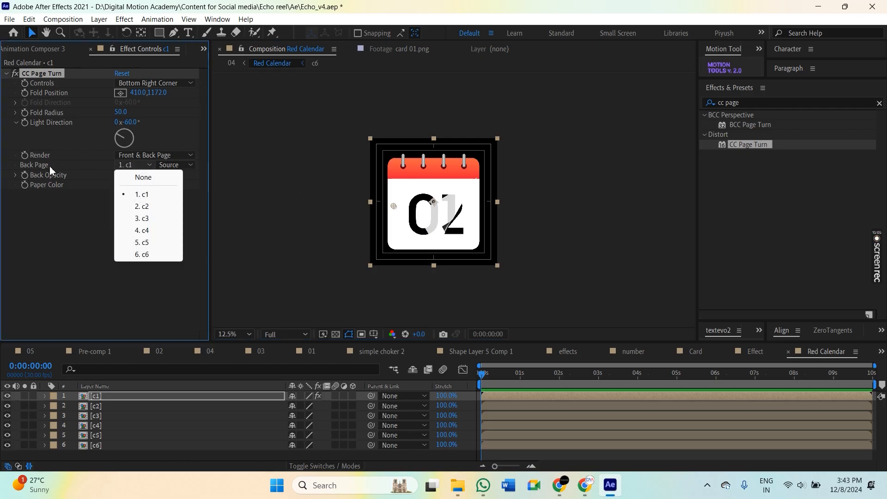
pyautogui.click(126, 165)
pyautogui.click(142, 177)
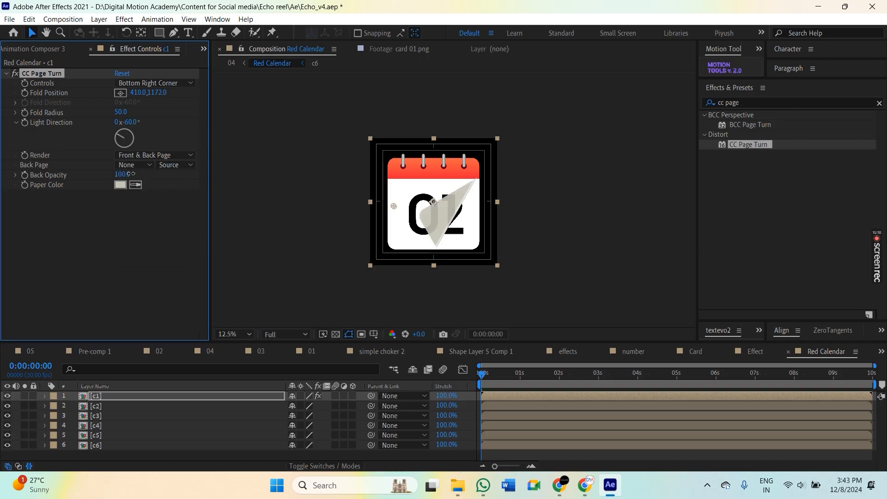
# Step: Change CC Page Turn's Paper Color to a light neutral grey, about E0E0E0
pyautogui.click(120, 184)
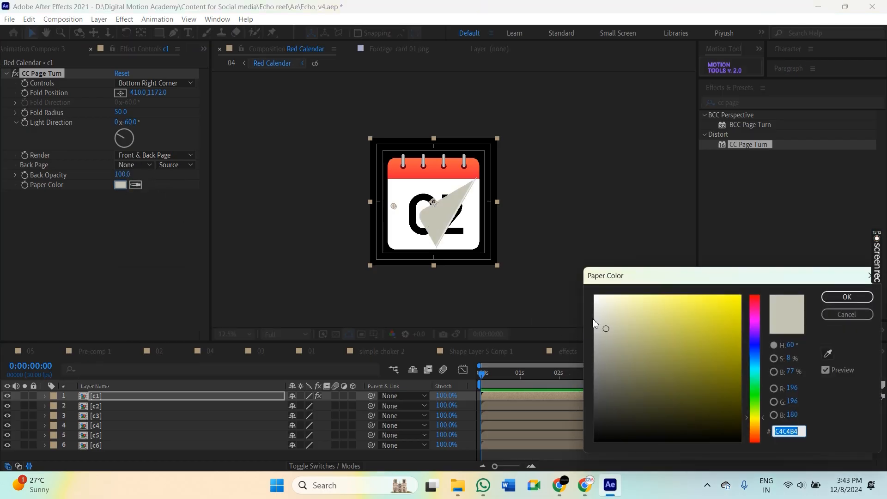
pyautogui.moveTo(594, 314); pyautogui.dragTo(588, 312)
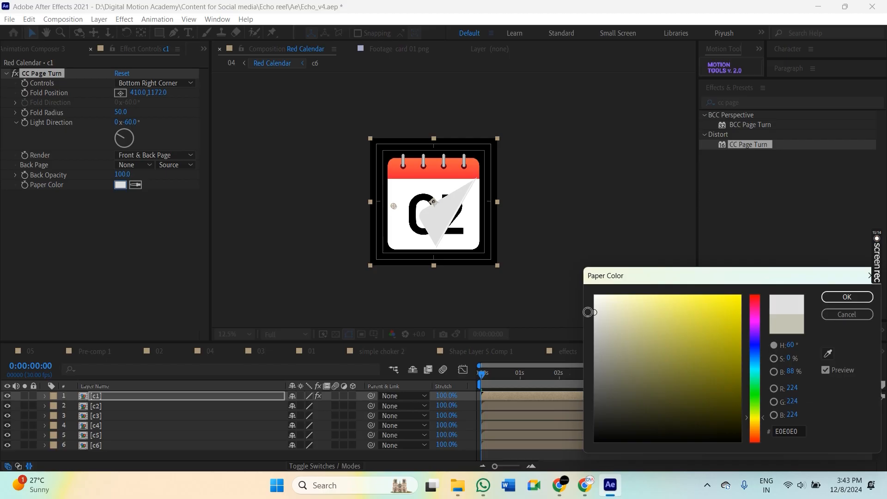
pyautogui.click(847, 296)
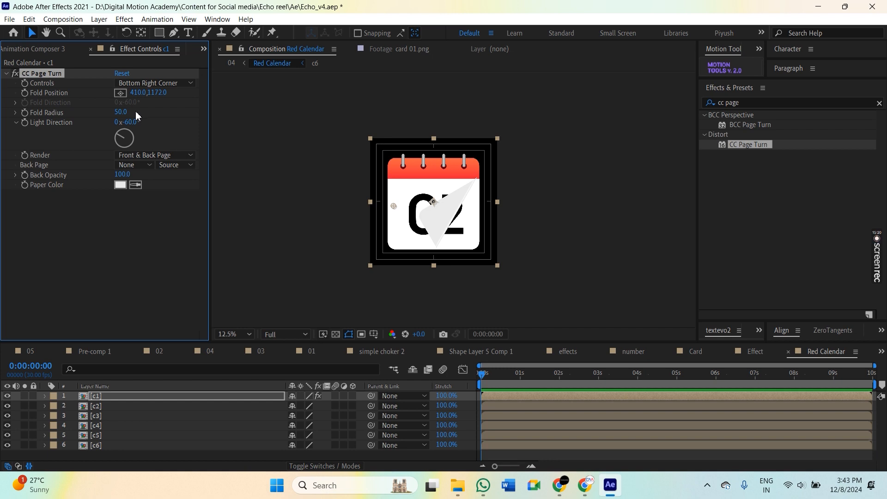
# Step: Switch CC Page Turn's Controls to Bottom Left Corner
pyautogui.click(153, 83)
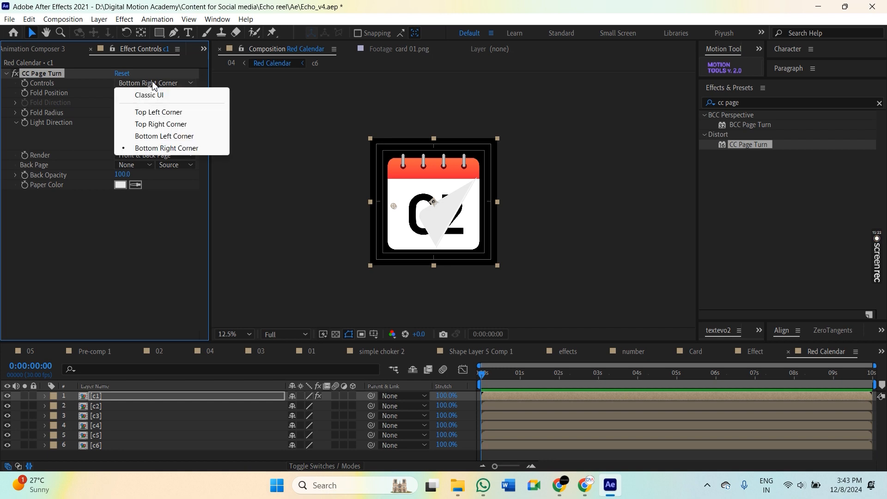
pyautogui.click(154, 136)
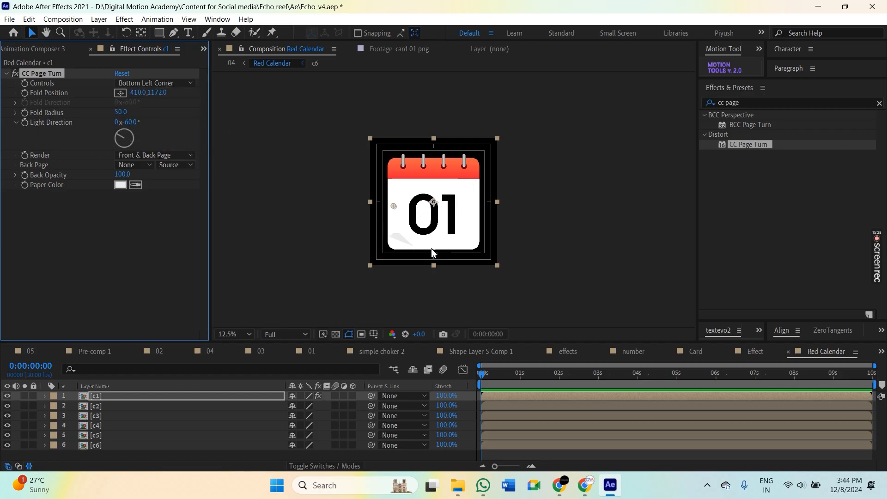
# Step: Move CC Page Turn's Fold Position to 1074, 1092 to curl the calendar page's corner, with Render on Front & Back Page
pyautogui.moveTo(394, 207); pyautogui.dragTo(434, 207)
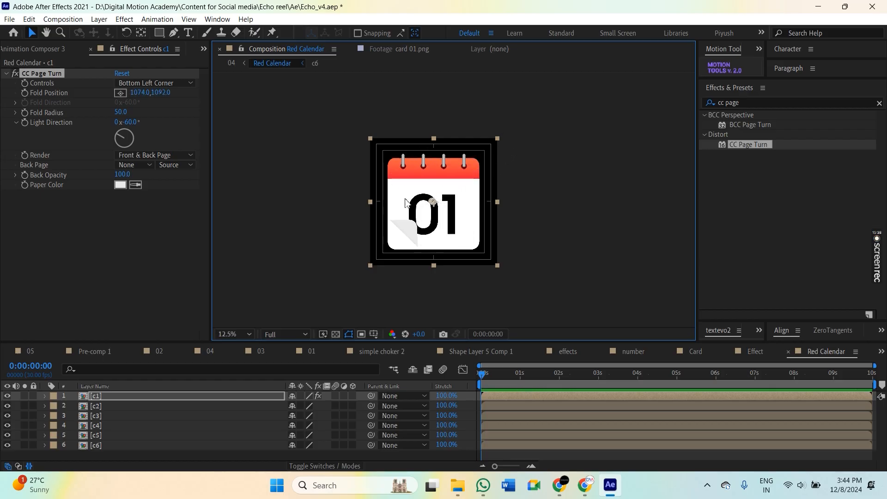
pyautogui.click(144, 155)
pyautogui.click(140, 167)
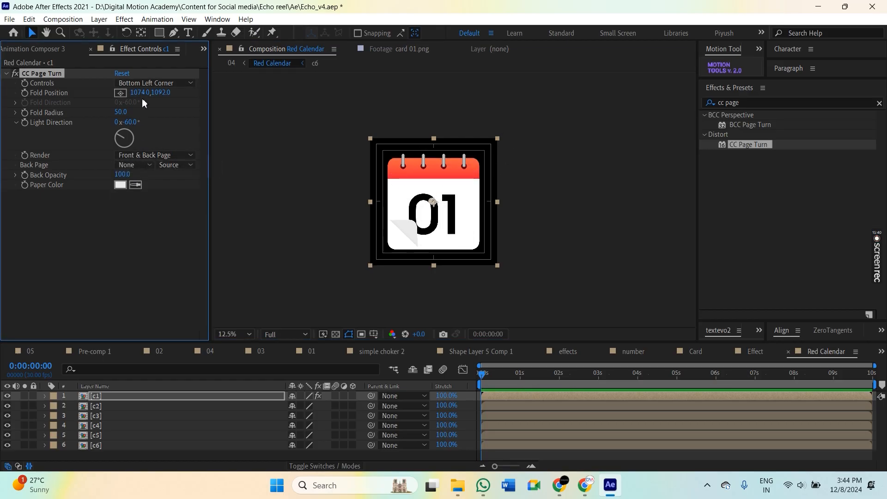
# Step: Set CC Page Turn's Controls to Bottom Right Corner and keyframe the Fold Position at 1850, 1740 at 0:00:00:00
pyautogui.click(143, 83)
pyautogui.click(151, 149)
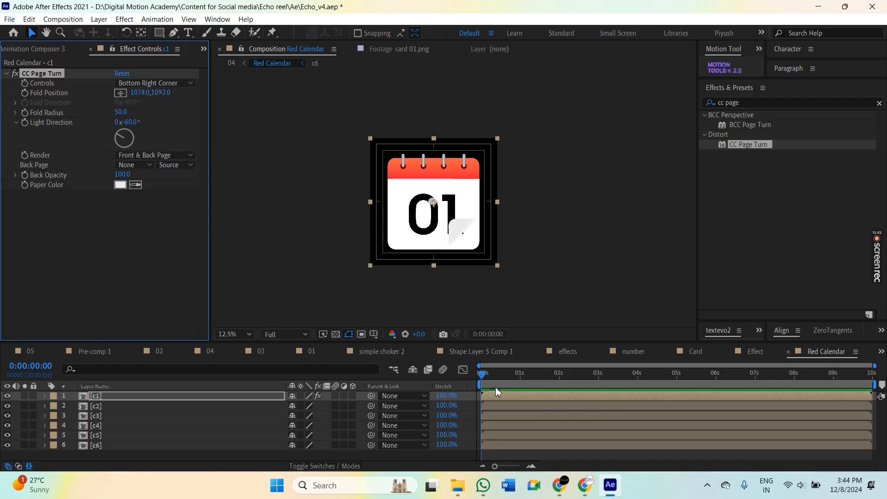
pyautogui.moveTo(432, 202); pyautogui.dragTo(477, 239)
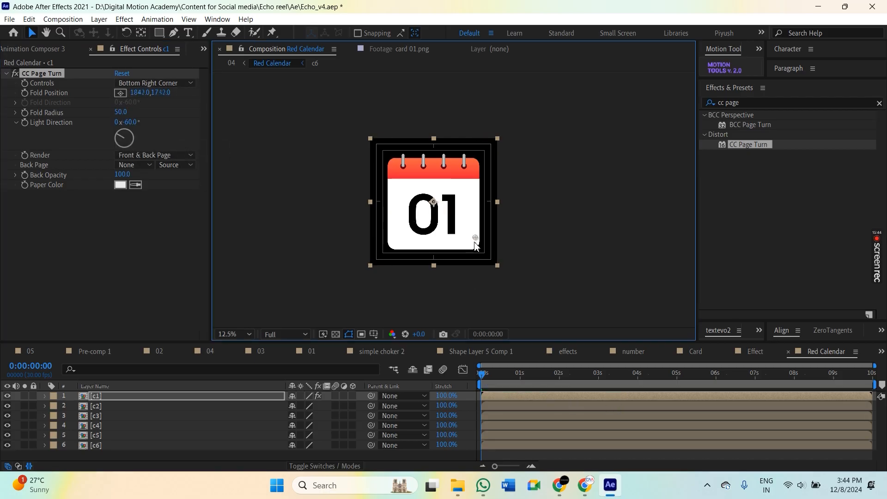
pyautogui.click(25, 92)
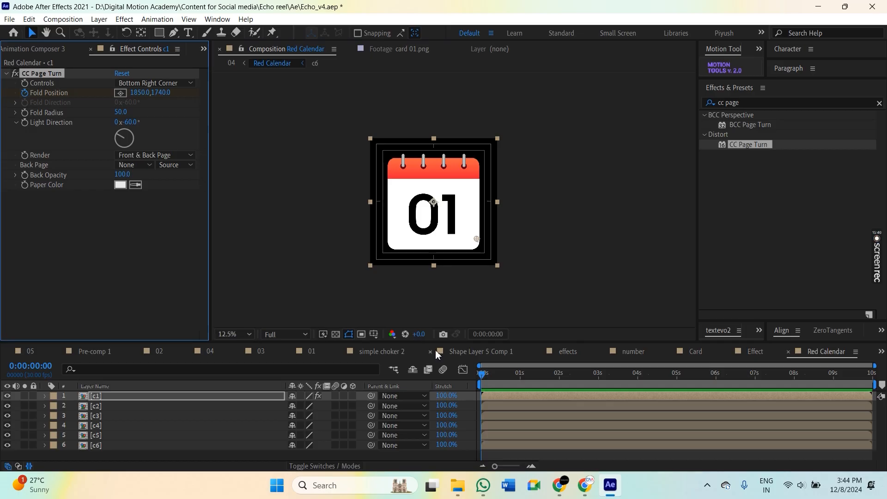
# Step: Add a Fold Position keyframe of -2414, -1348 at 0:00:01:20 and ease both keyframes
pyautogui.moveTo(477, 379); pyautogui.dragTo(546, 377)
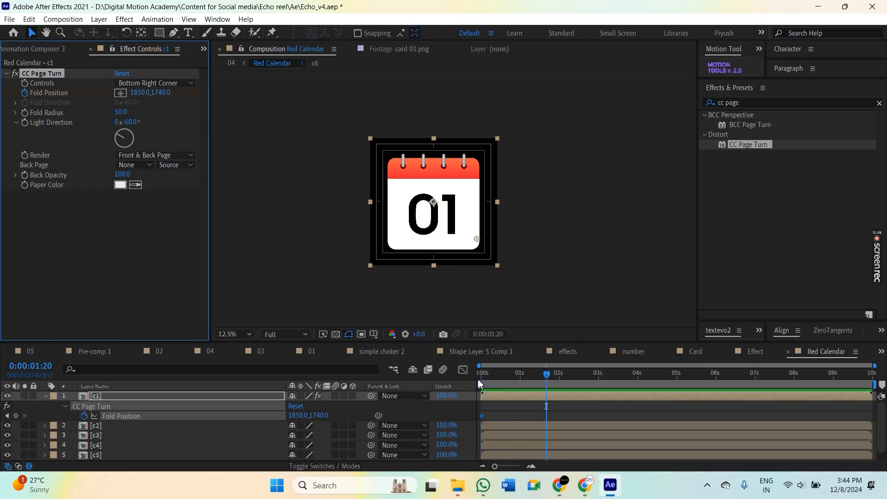
pyautogui.moveTo(476, 238); pyautogui.dragTo(254, 94)
pyautogui.moveTo(574, 405); pyautogui.dragTo(476, 420)
# Step: Preview the calendar's page-turn animation from the start of the composition
pyautogui.press('Home')
pyautogui.press('space')
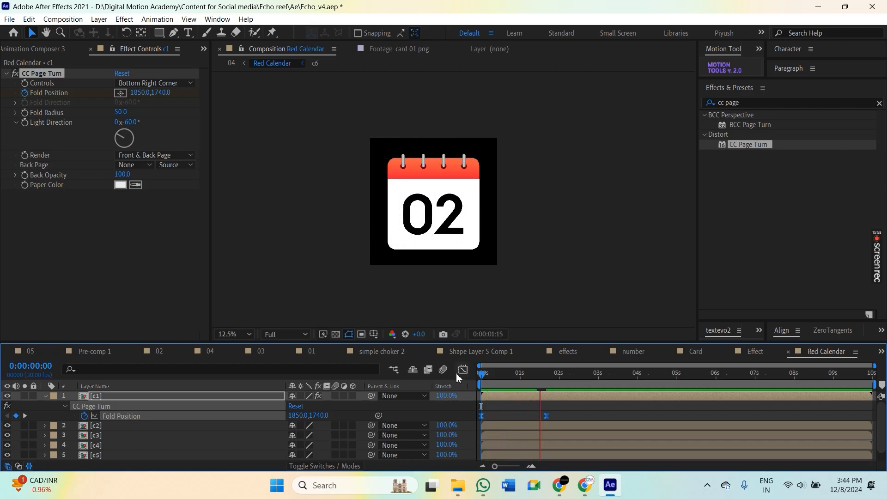
pyautogui.press('space')
pyautogui.press('space')
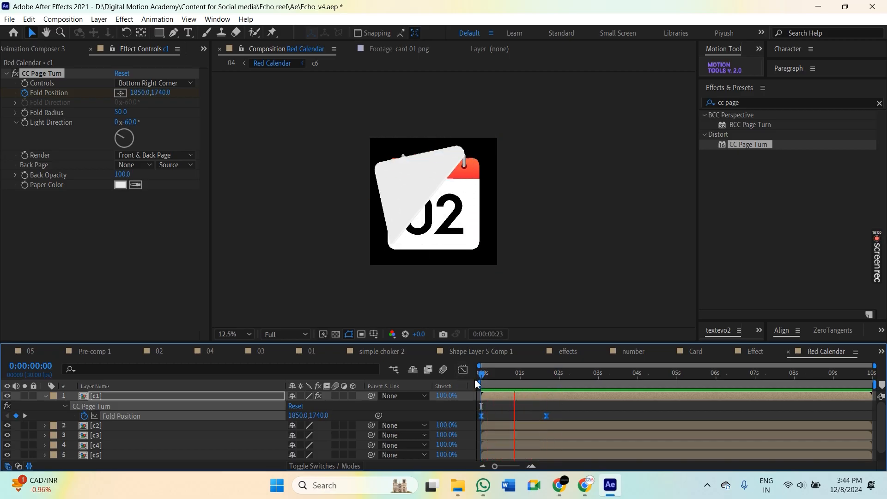
pyautogui.click(425, 287)
pyautogui.click(98, 426)
pyautogui.click(98, 435)
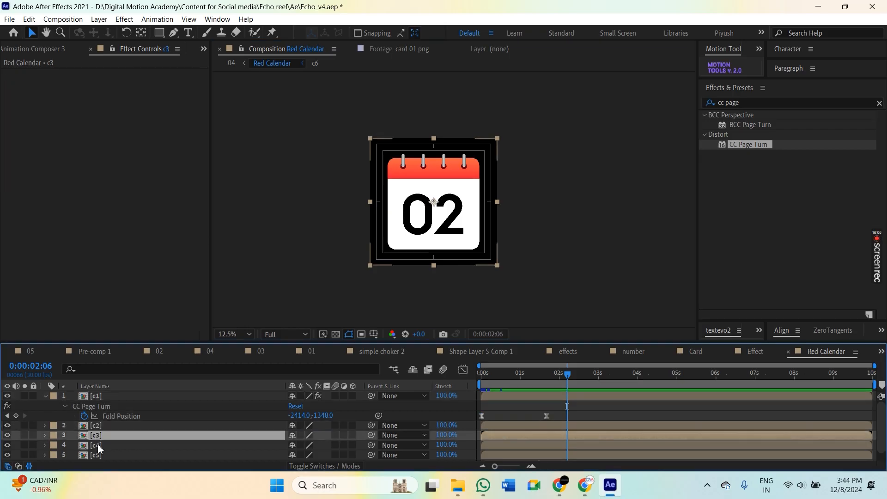
pyautogui.click(98, 445)
pyautogui.scroll(-1, 143, 433)
pyautogui.click(99, 446)
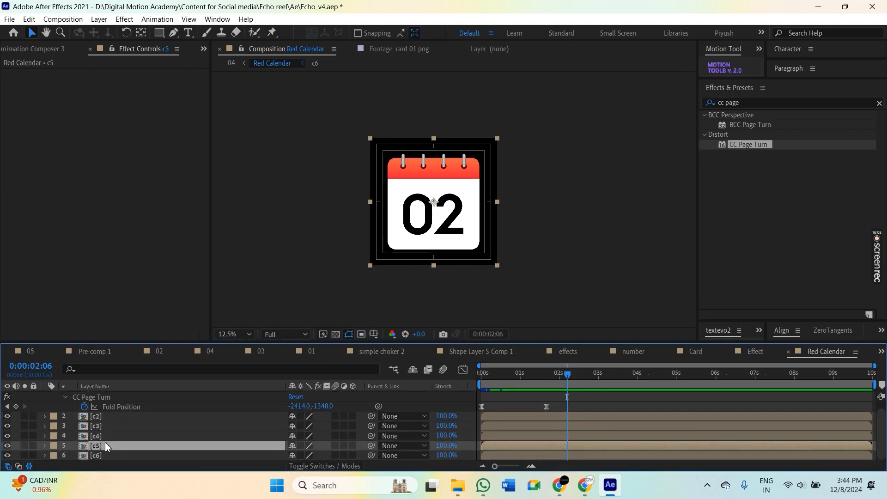
pyautogui.scroll(1, 104, 442)
pyautogui.click(310, 262)
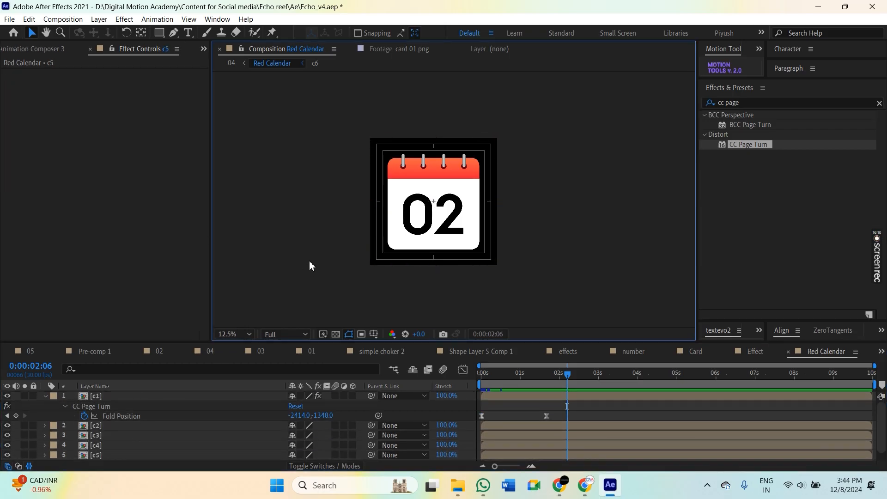
pyautogui.press('Tab')
pyautogui.press('Return')
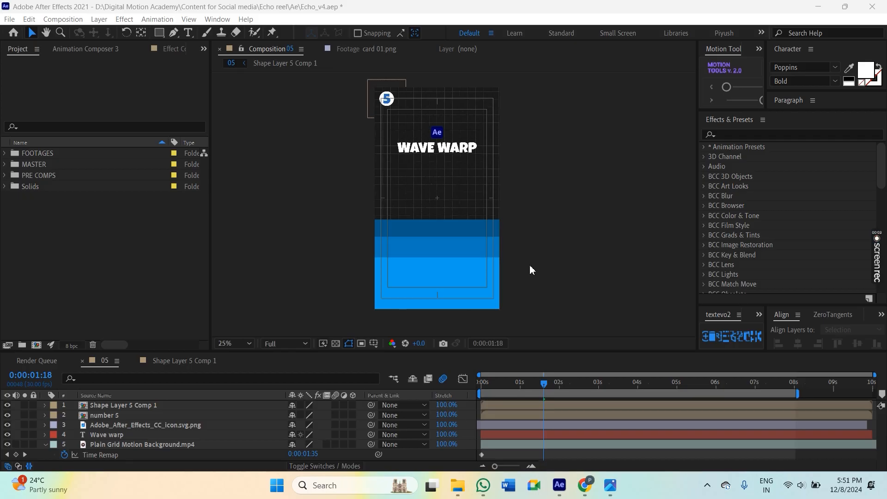
# Step: Open the Shape Layer 5 Comp 1 precomposition from composition 05 and examine its stacked blue shape layers
pyautogui.click(492, 262)
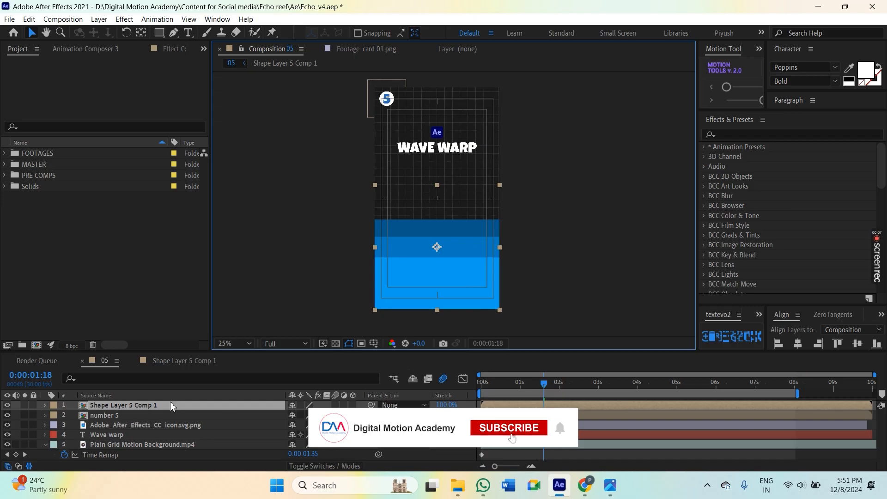
pyautogui.doubleClick(192, 405)
pyautogui.click(385, 206)
pyautogui.click(387, 168)
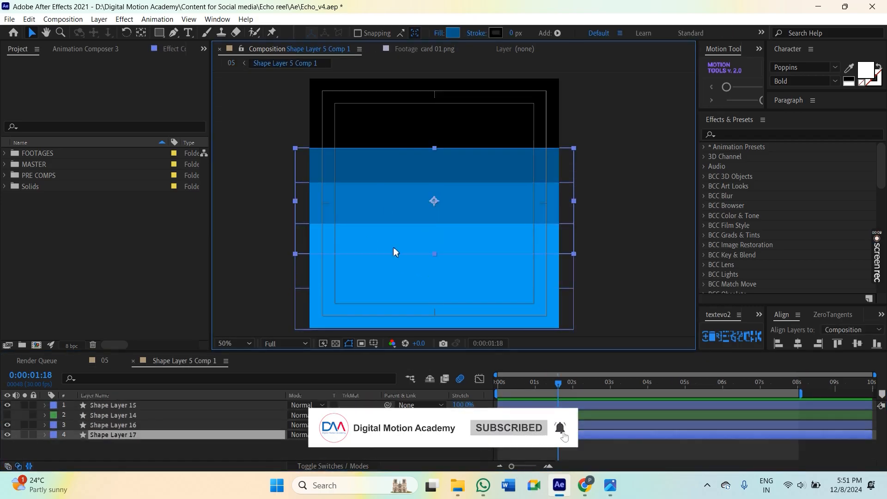
pyautogui.click(392, 247)
pyautogui.click(391, 204)
pyautogui.click(391, 171)
pyautogui.scroll(-2, 401, 201)
pyautogui.moveTo(401, 201); pyautogui.dragTo(401, 209)
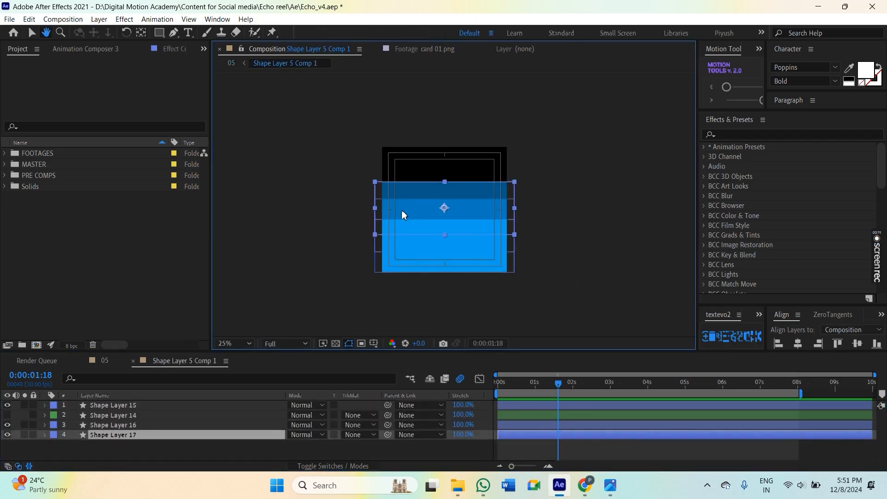
pyautogui.click(422, 237)
pyautogui.click(436, 209)
pyautogui.click(432, 191)
# Step: Find the Wave Warp effect and apply it to Shape Layer 15, the lightest blue rectangle
pyautogui.click(430, 226)
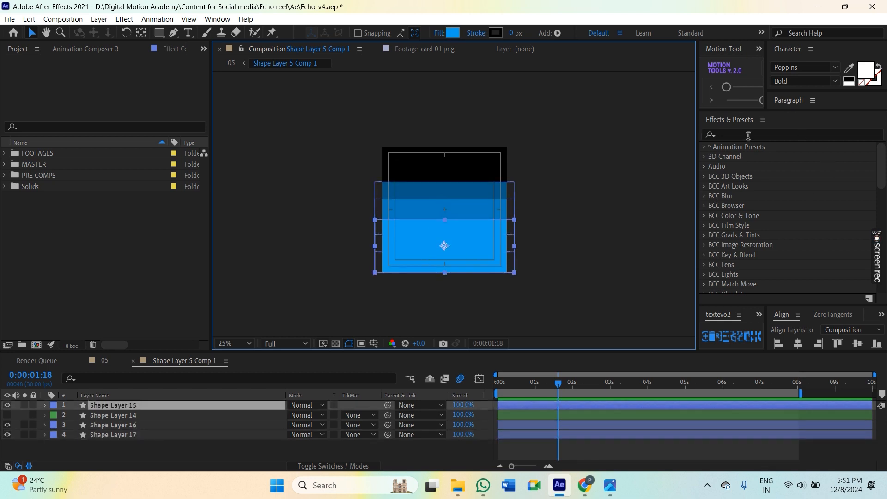
pyautogui.click(733, 135)
pyautogui.write('wave wa')
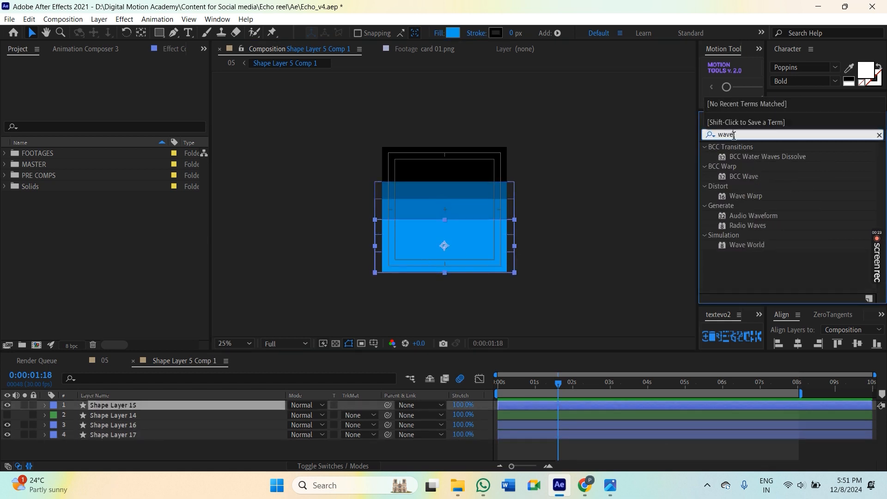
pyautogui.moveTo(745, 157); pyautogui.dragTo(425, 251)
pyautogui.scroll(2, 418, 206)
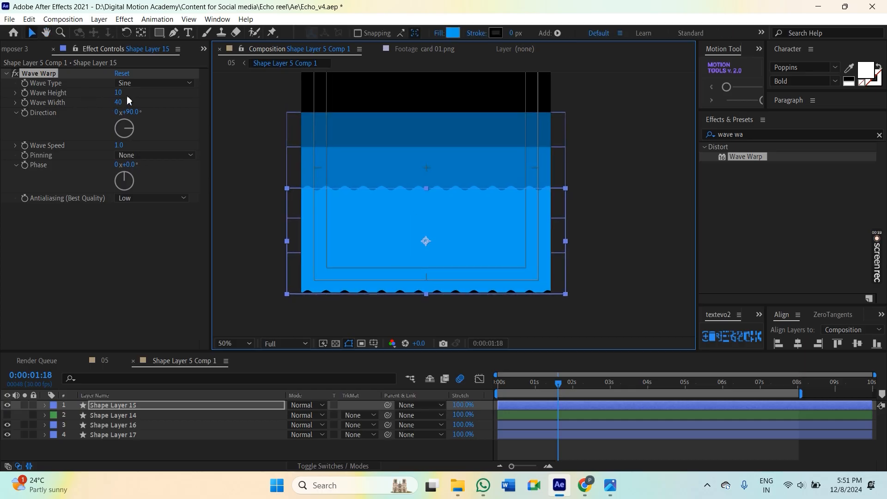
# Step: Set Wave Warp's Wave Width to 79 and its Pinning to Bottom Edge on Shape Layer 15
pyautogui.moveTo(118, 92); pyautogui.dragTo(402, 159)
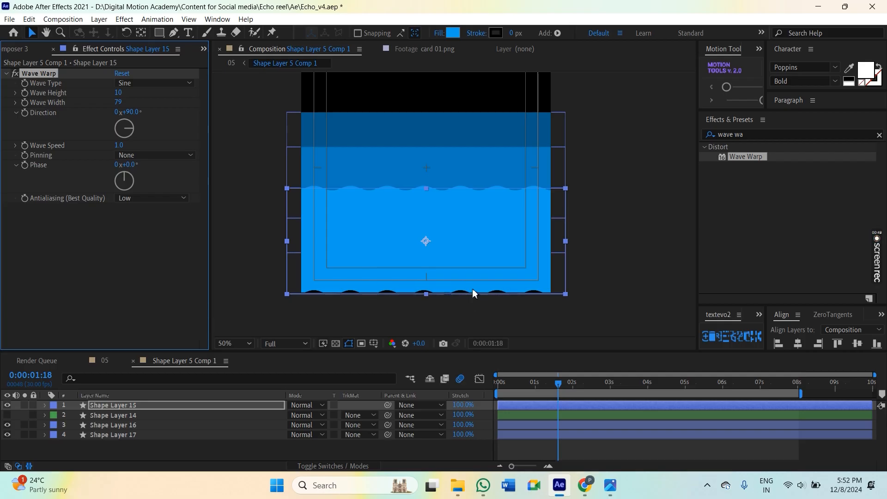
pyautogui.click(124, 155)
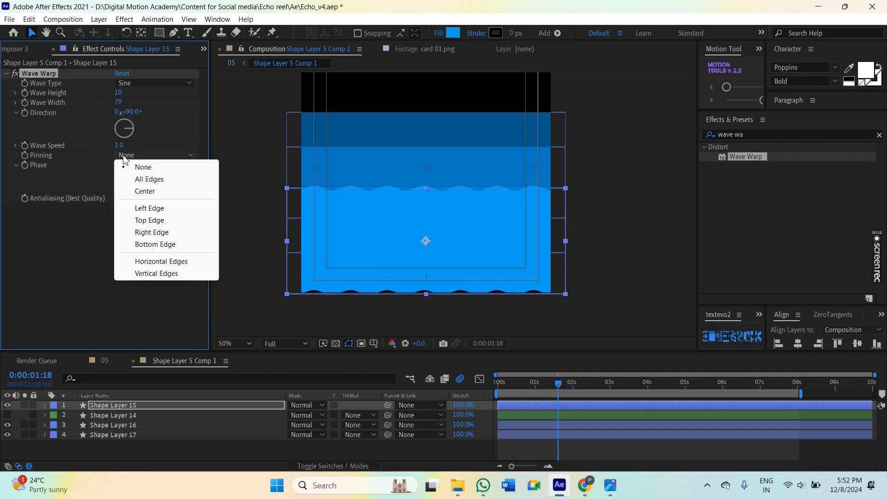
pyautogui.click(157, 244)
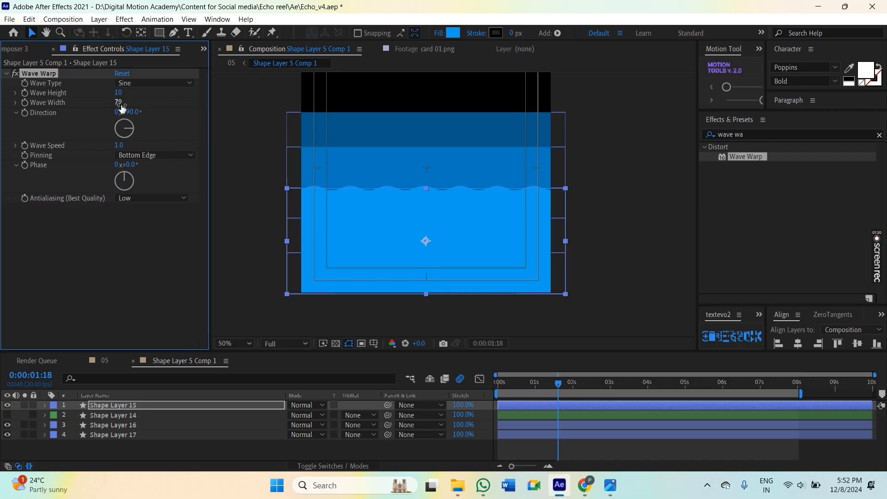
# Step: Set Shape Layer 15's Wave Height to 20, Wave Width to 106 and Wave Speed to 2, and preview the motion
pyautogui.moveTo(121, 106); pyautogui.dragTo(283, 116)
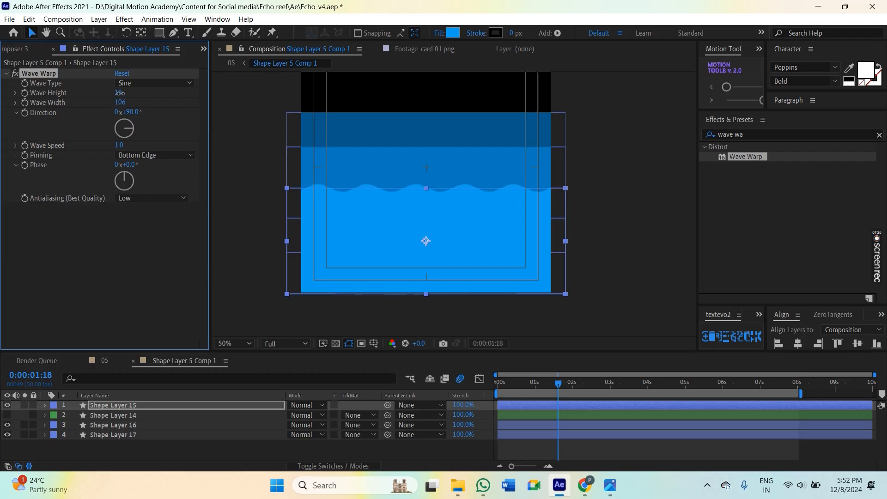
pyautogui.click(124, 146)
pyautogui.write('2')
pyautogui.press('Return')
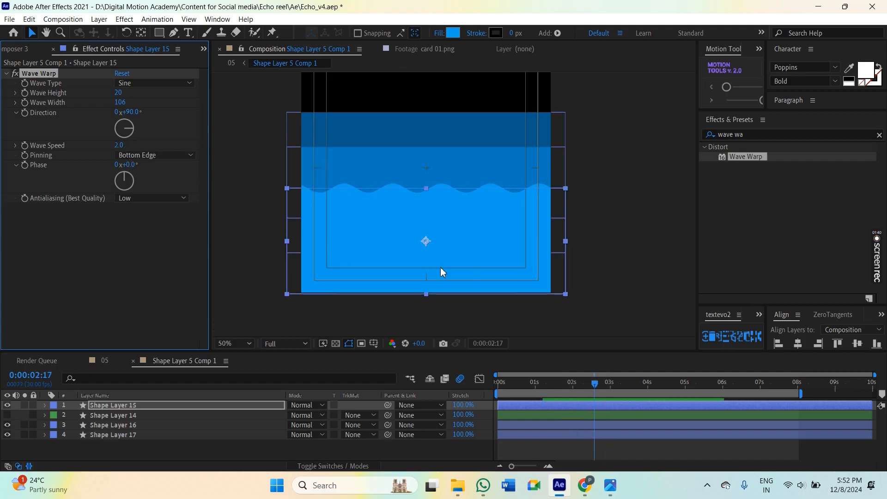
pyautogui.click(517, 385)
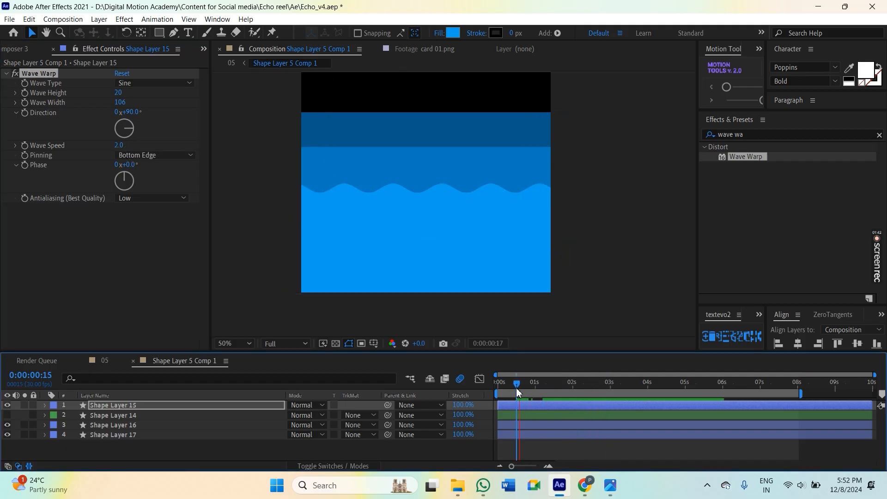
pyautogui.click(519, 386)
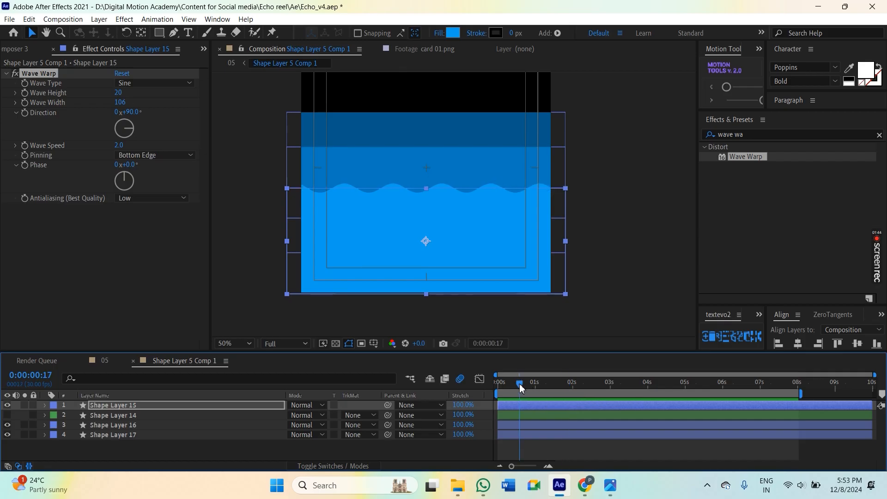
# Step: Delete the hidden Shape Layer 14 and copy Shape Layer 15's Wave Warp effect onto Shape Layer 16
pyautogui.click(532, 409)
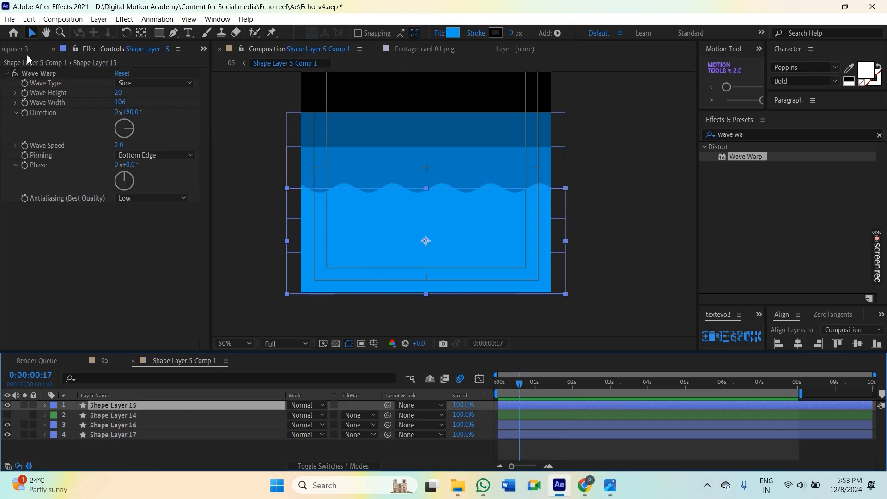
pyautogui.click(40, 77)
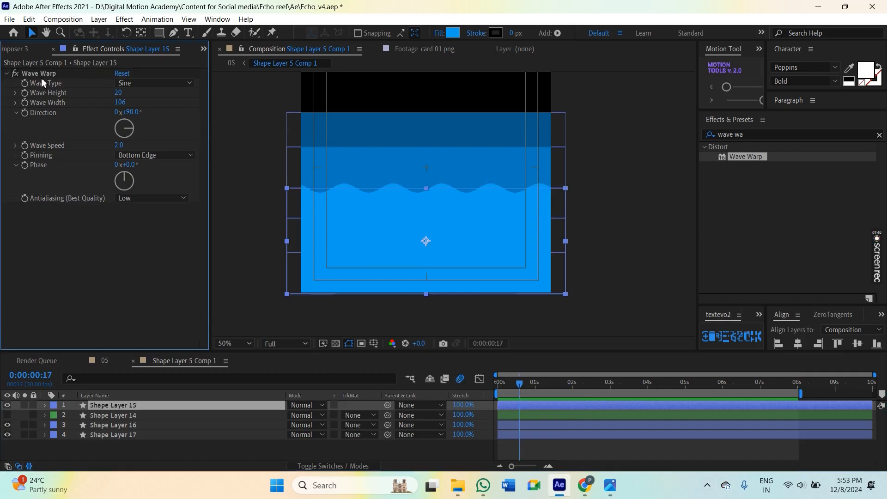
pyautogui.click(102, 417)
pyautogui.press('Delete')
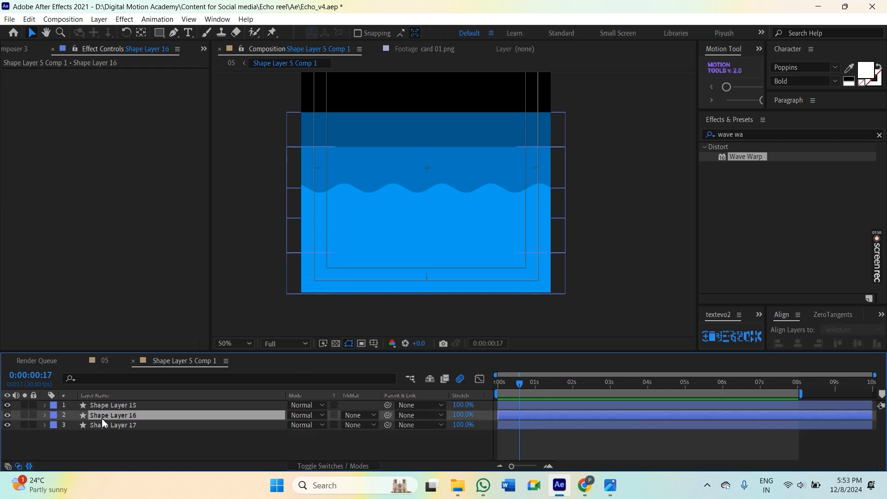
pyautogui.hotkey('ctrl', 'v')
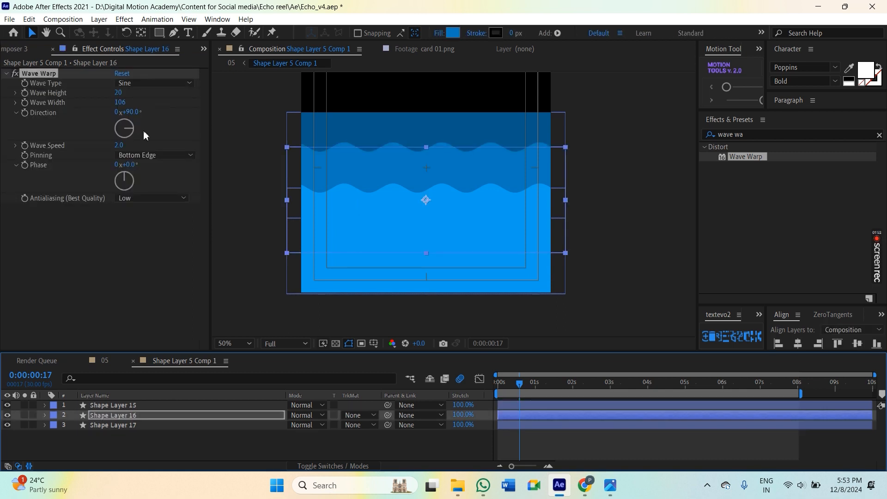
# Step: Set Shape Layer 16's Wave Speed to 1 and its Wave Width to 154
pyautogui.click(119, 145)
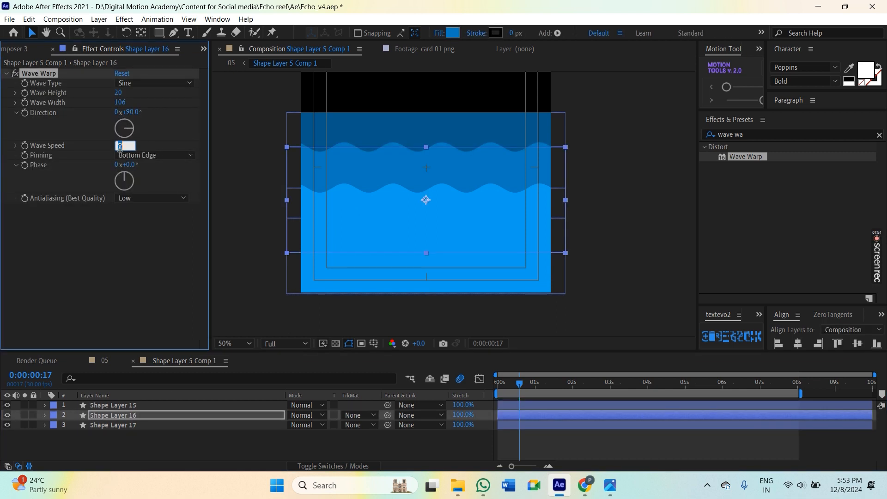
pyautogui.write('1')
pyautogui.press('Return')
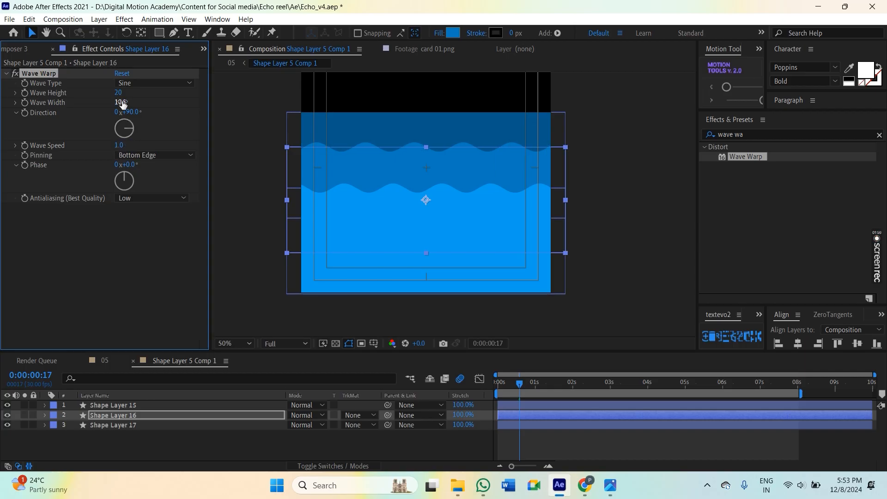
pyautogui.moveTo(123, 104); pyautogui.dragTo(162, 105)
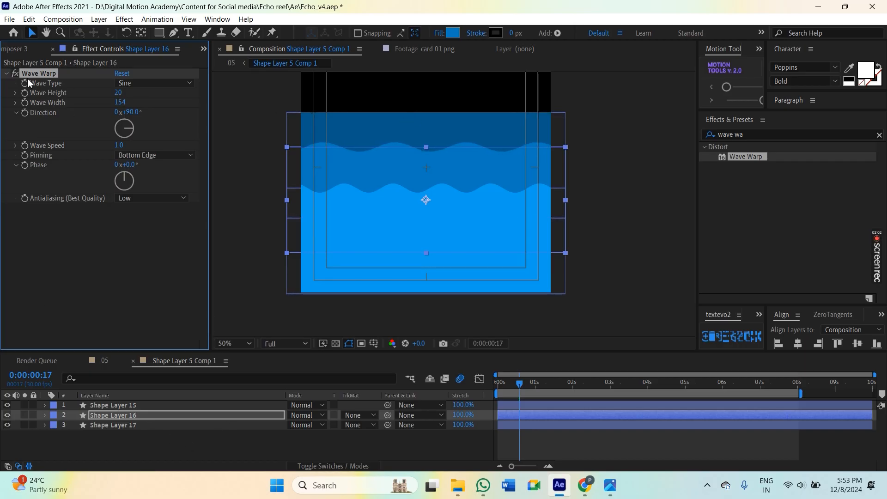
# Step: Copy Shape Layer 16's Wave Warp onto Shape Layer 17 and set its Wave Width to 212 and Wave Speed to 0.5
pyautogui.click(124, 424)
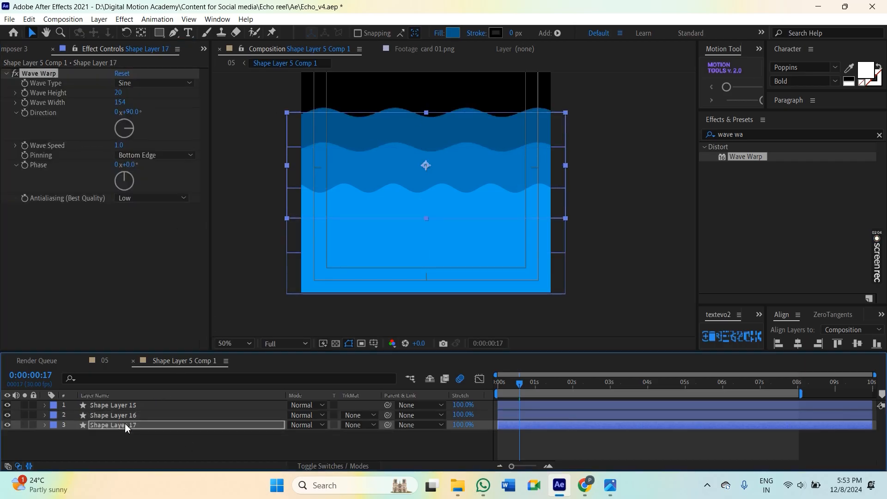
pyautogui.moveTo(121, 103); pyautogui.dragTo(453, 109)
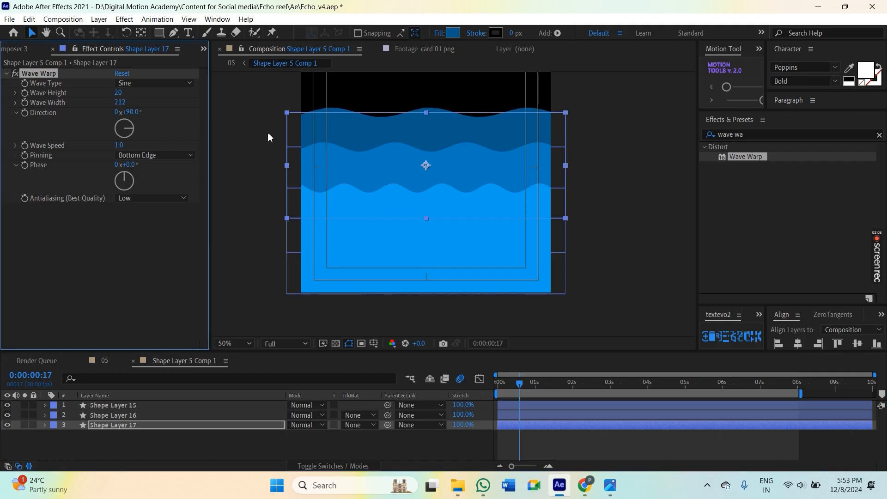
pyautogui.click(119, 145)
pyautogui.write('0.5')
pyautogui.press('Return')
pyautogui.moveTo(482, 255); pyautogui.dragTo(490, 268)
pyautogui.scroll(-2, 489, 269)
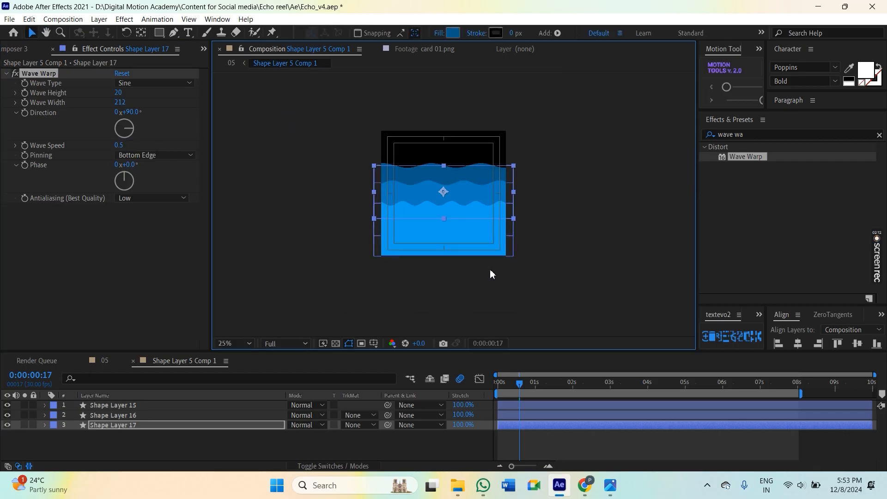
# Step: Preview the layered wave motion from the start in Shape Layer 5 Comp 1 and in comp 05
pyautogui.click(490, 270)
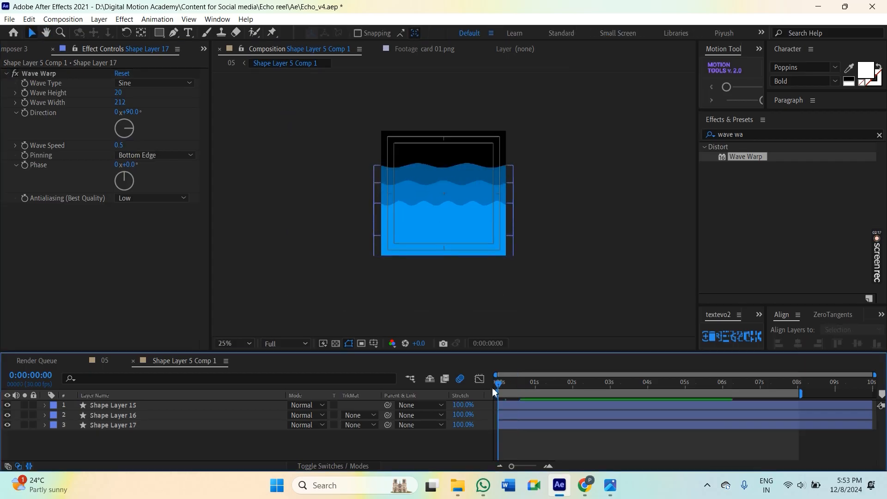
pyautogui.press('space')
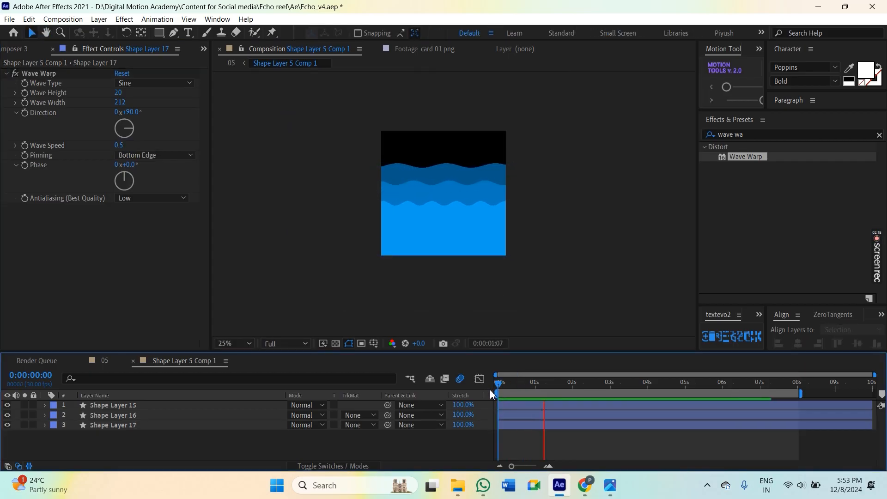
pyautogui.click(524, 388)
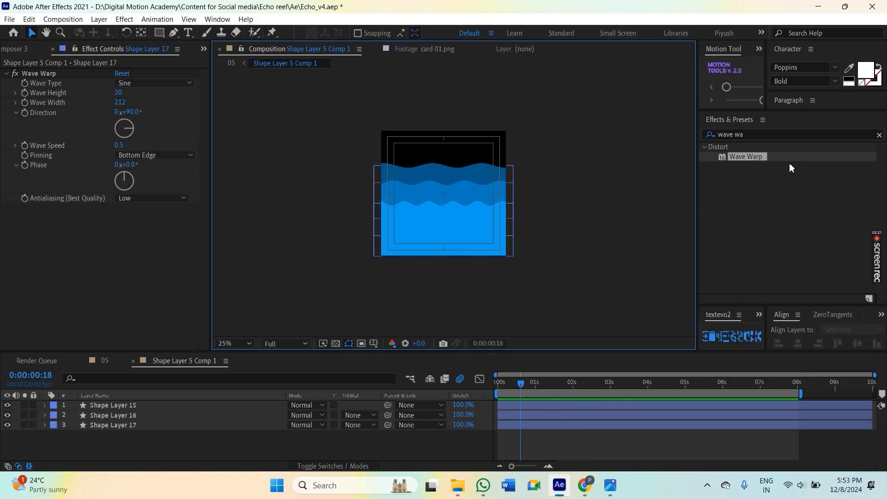
pyautogui.click(103, 360)
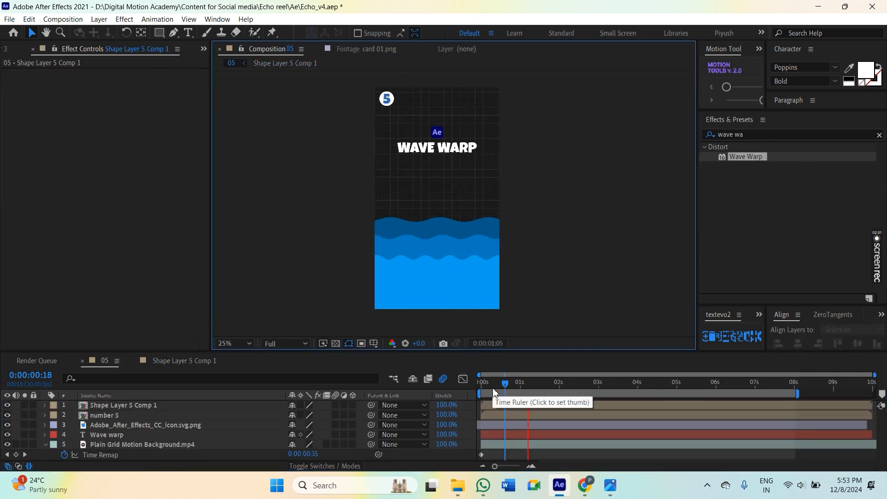
pyautogui.moveTo(503, 383); pyautogui.dragTo(480, 387)
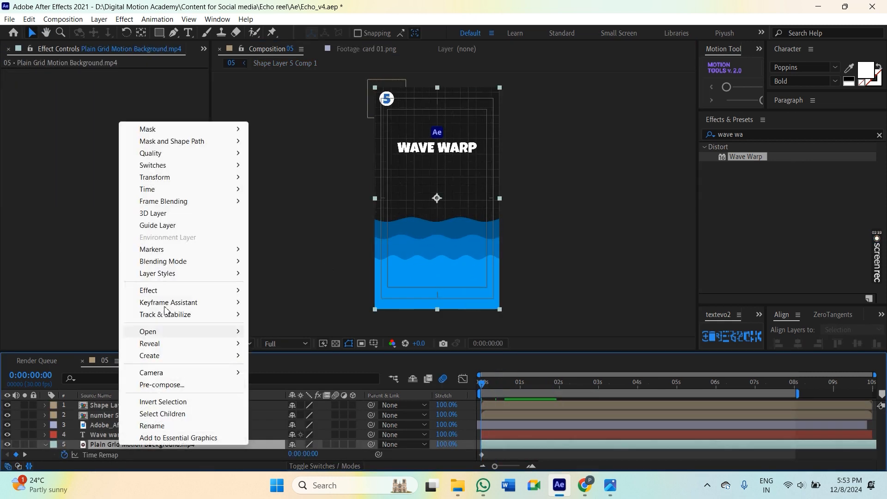
# Step: Try Freeze Frame on the Plain Grid Motion Background.mp4 layer and turn off its time remapping
pyautogui.rightClick(121, 445)
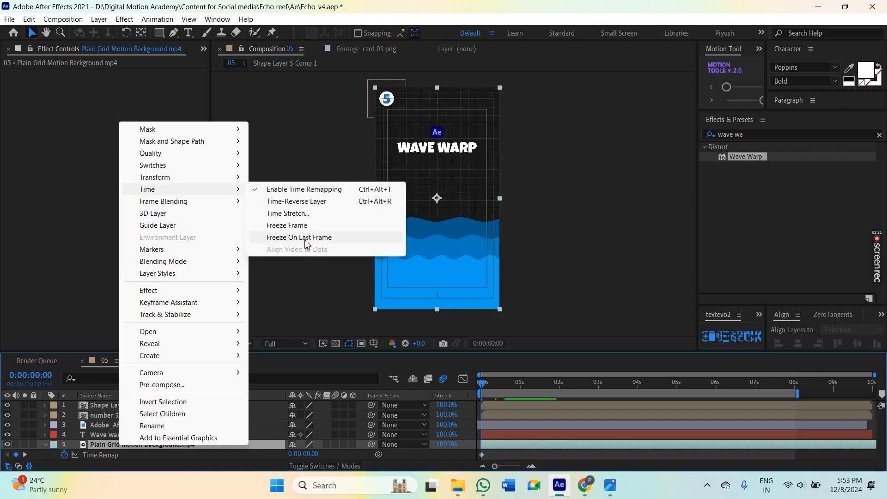
pyautogui.click(305, 226)
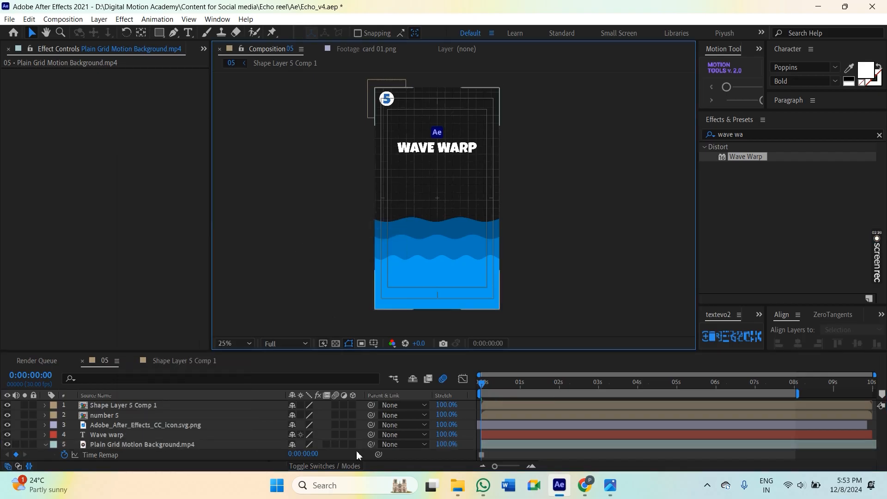
pyautogui.click(62, 453)
pyautogui.click(360, 266)
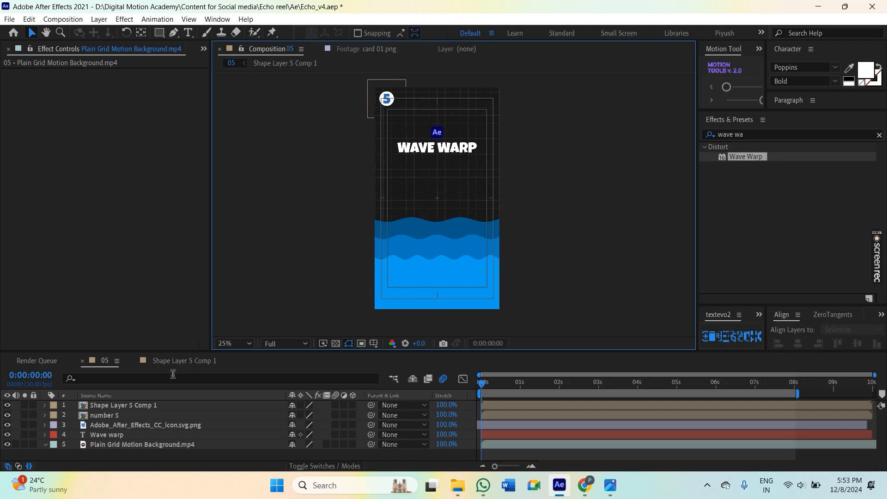
# Step: Open the Flag composition from the MASTER folder and set its preview resolution to Full
pyautogui.scroll(2, 43, 48)
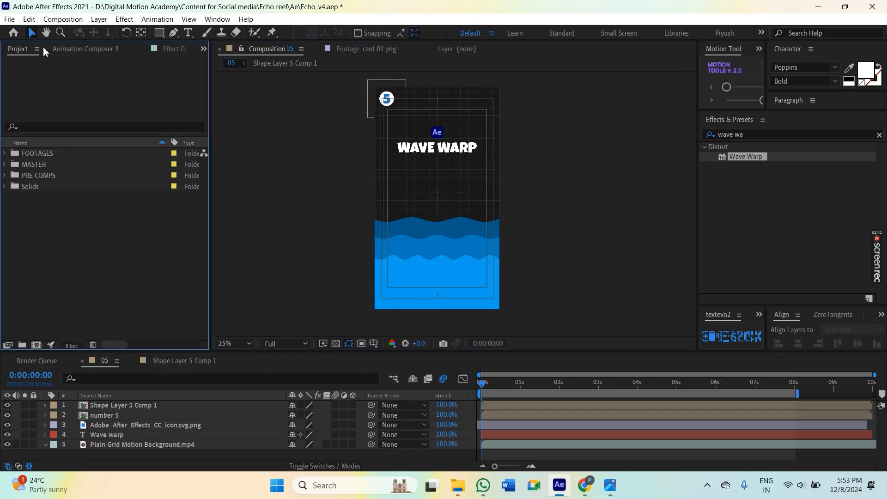
pyautogui.click(8, 165)
pyautogui.doubleClick(38, 251)
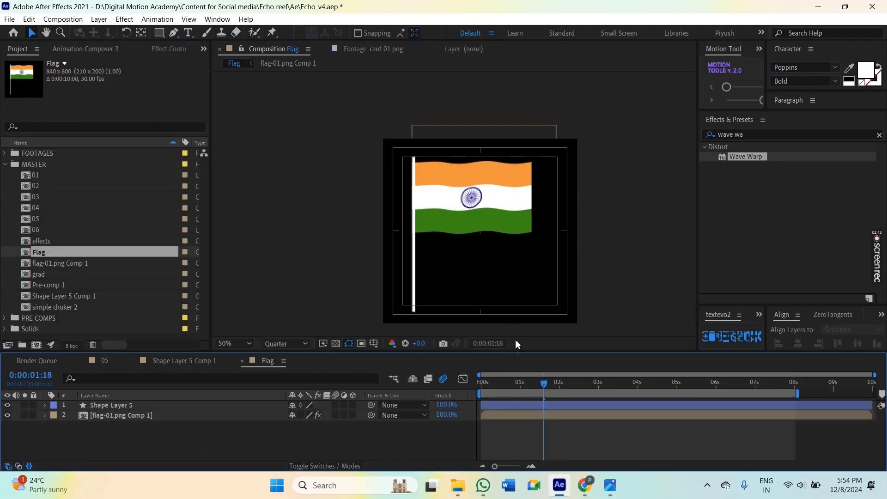
pyautogui.click(285, 344)
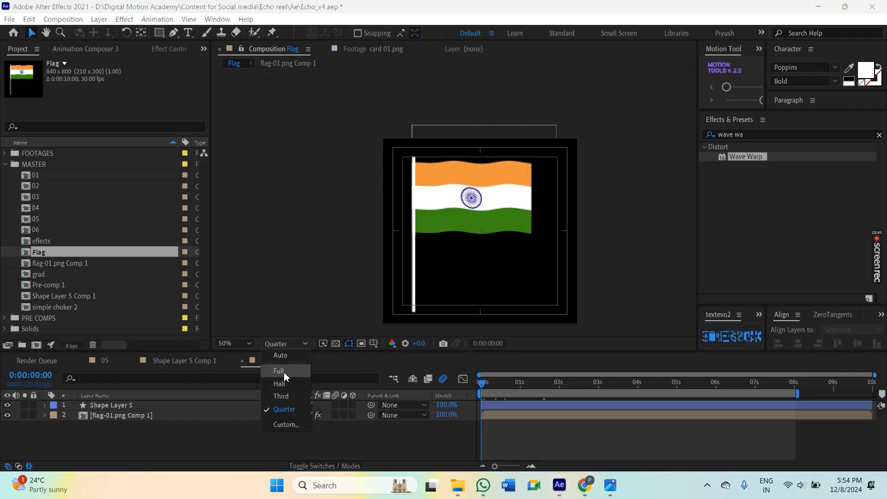
pyautogui.click(284, 372)
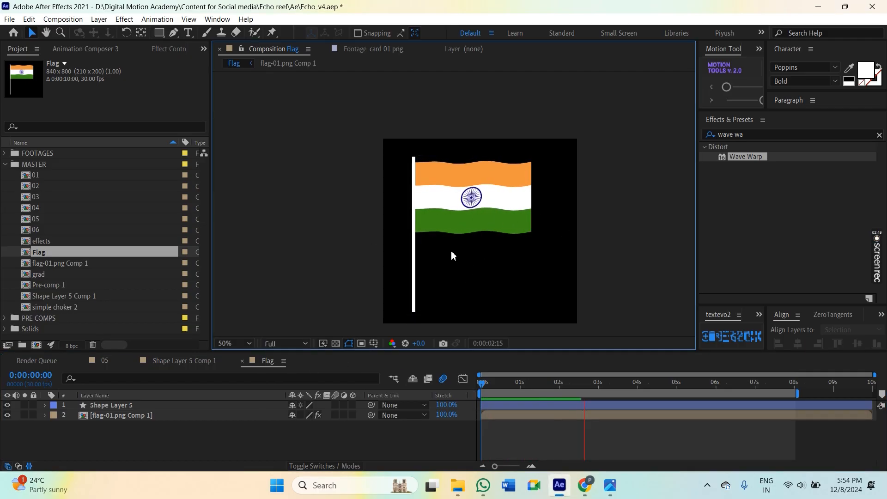
# Step: Open the nested flag-01.png Comp 1 and examine how the flat flag image is placed in it
pyautogui.doubleClick(132, 415)
pyautogui.click(461, 188)
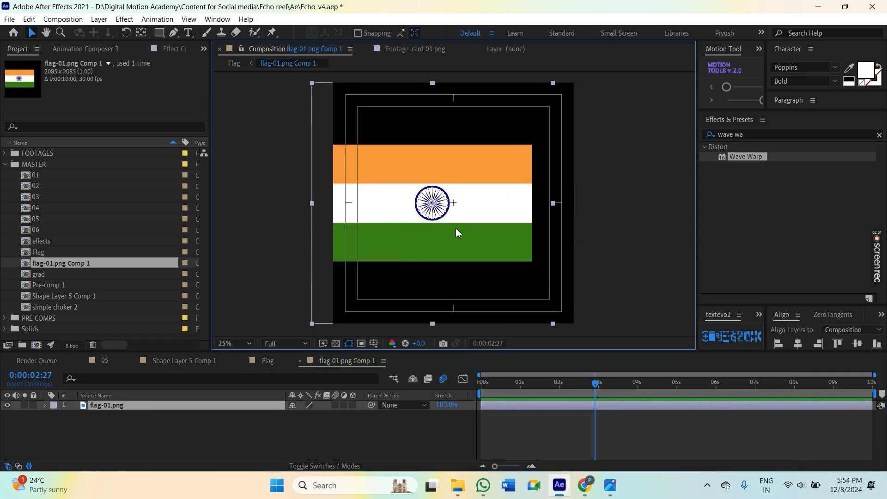
pyautogui.scroll(-2, 59, 52)
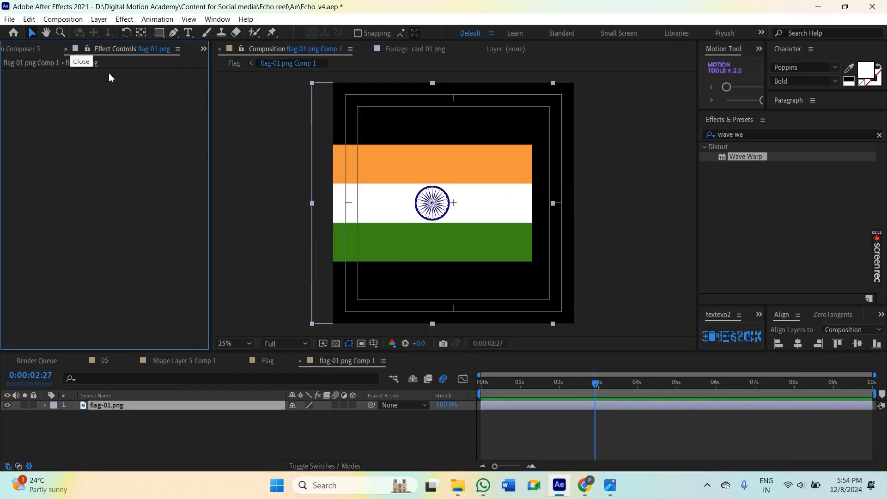
pyautogui.click(108, 417)
pyautogui.click(113, 405)
# Step: Return to the Flag composition, review the Wave Warp settings on the flag layer and preview the waving flag
pyautogui.press('Tab')
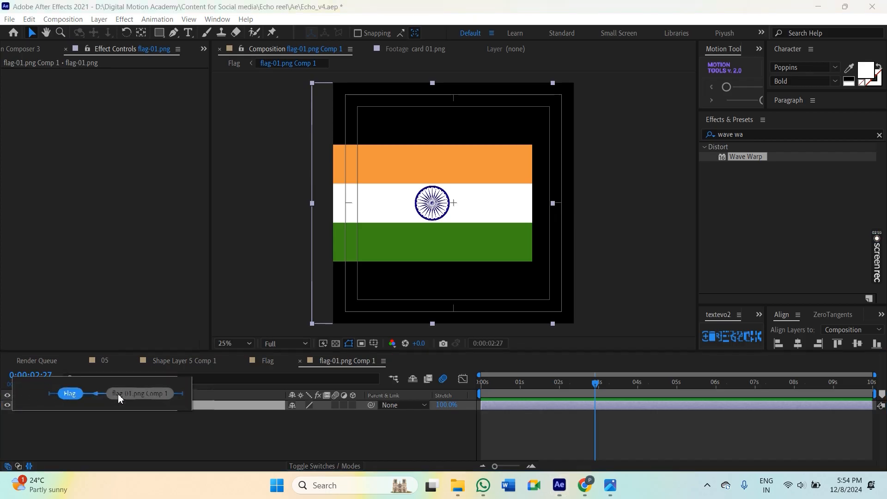
pyautogui.press('Tab')
pyautogui.click(49, 75)
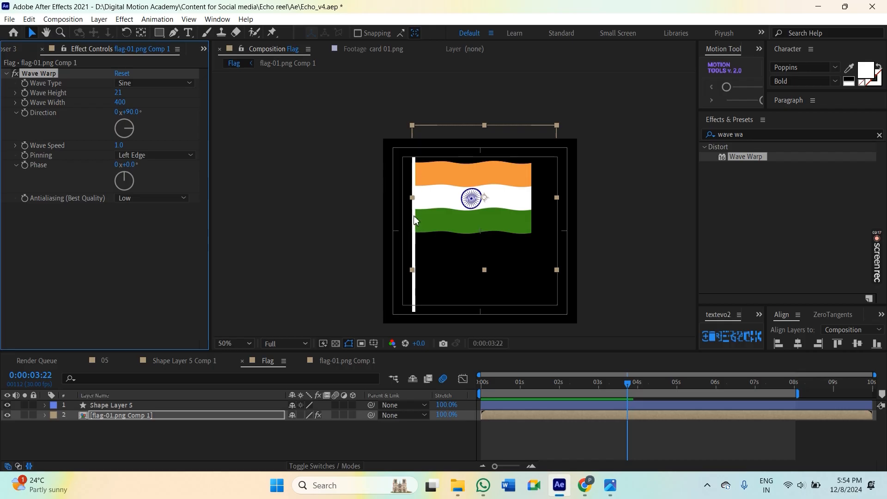
pyautogui.press('space')
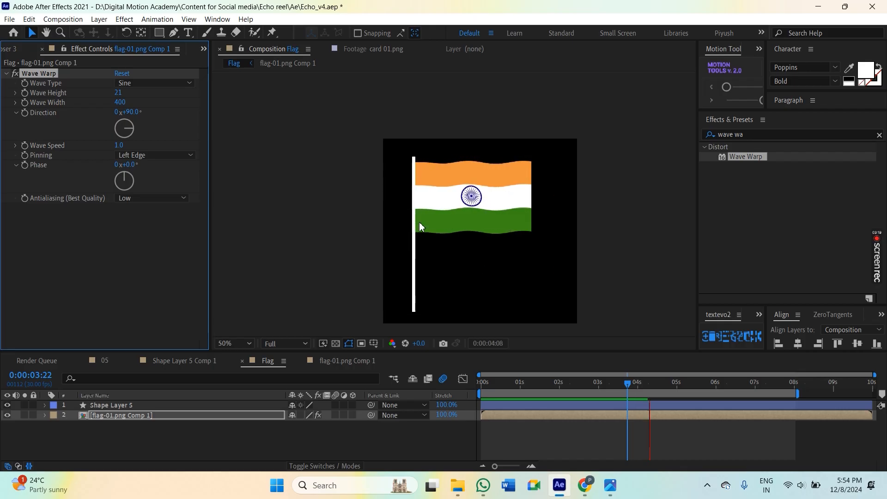
pyautogui.press('space')
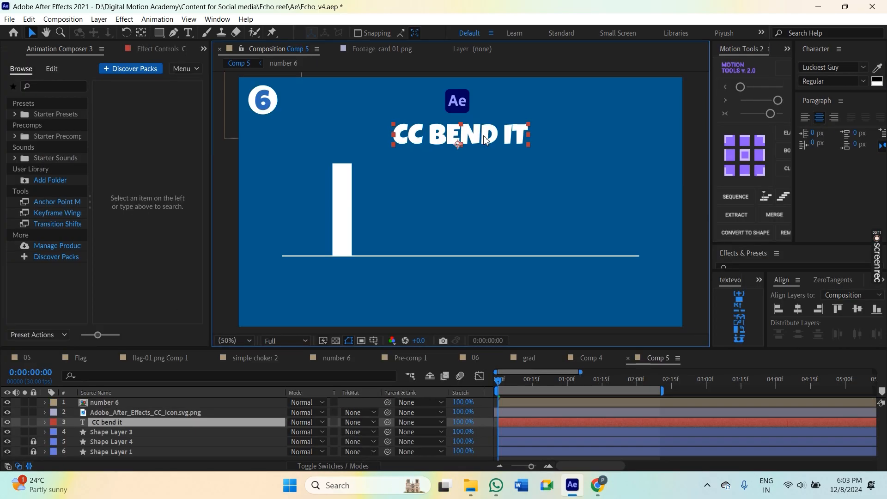
# Step: Preview the sample CC Bend It animation of the sliding white bar in Comp 5
pyautogui.press('space')
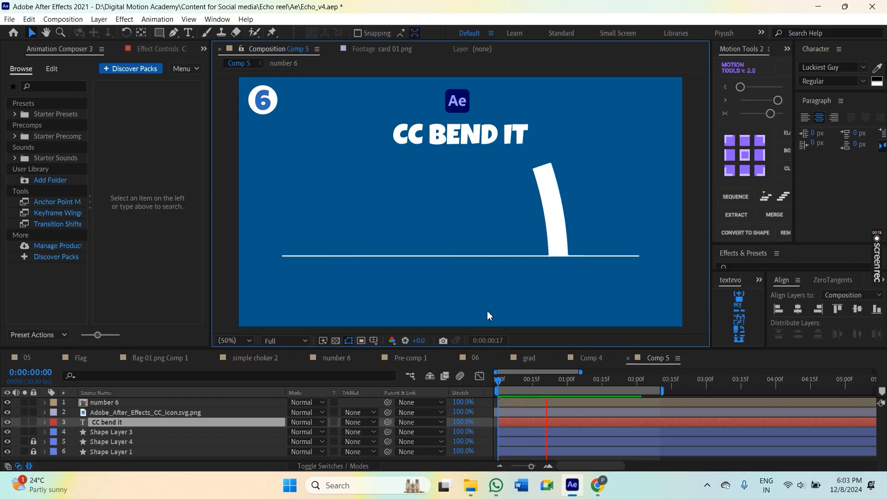
pyautogui.press('space')
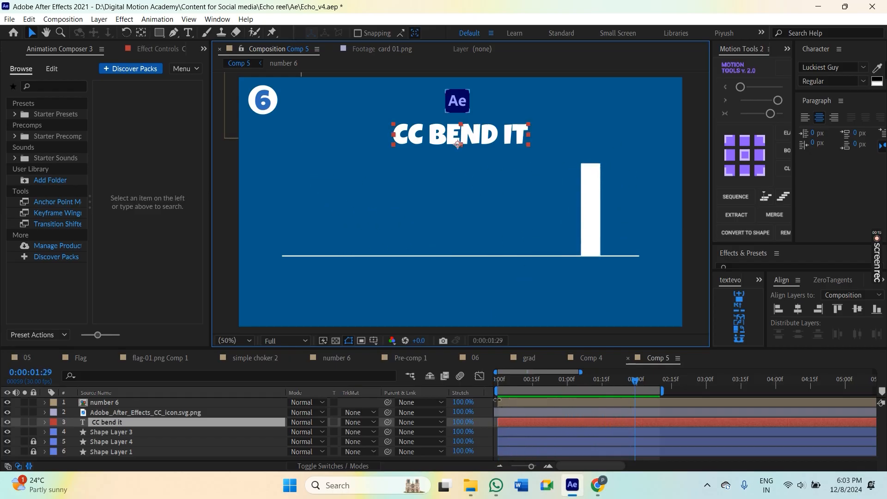
pyautogui.click(502, 390)
pyautogui.press('space')
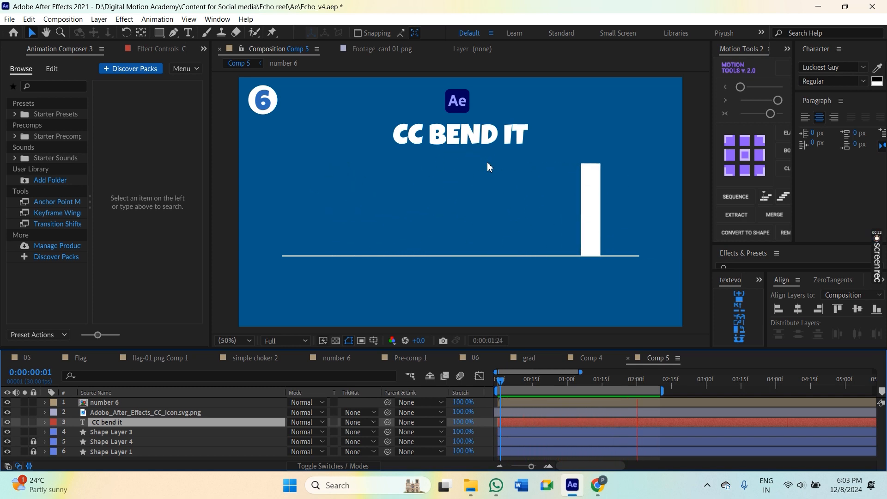
pyautogui.press('space')
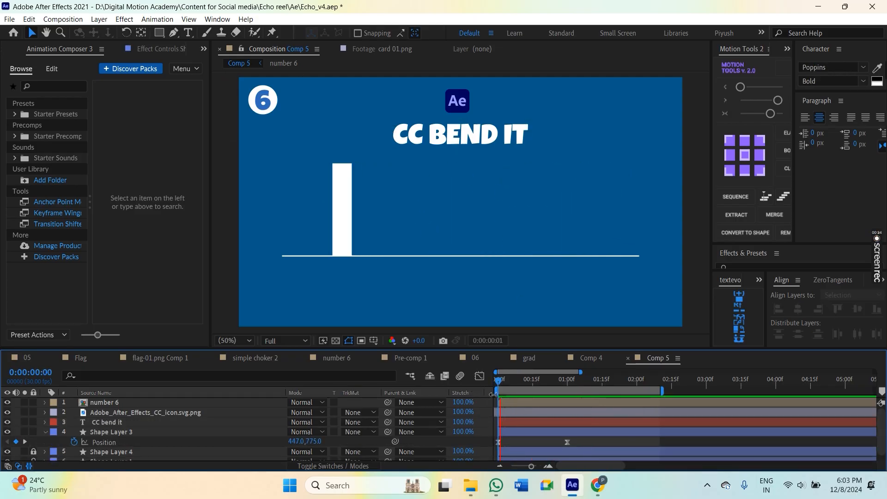
# Step: Find the CC Bend It effect and apply it to Shape Layer 3, the white bar
pyautogui.click(504, 434)
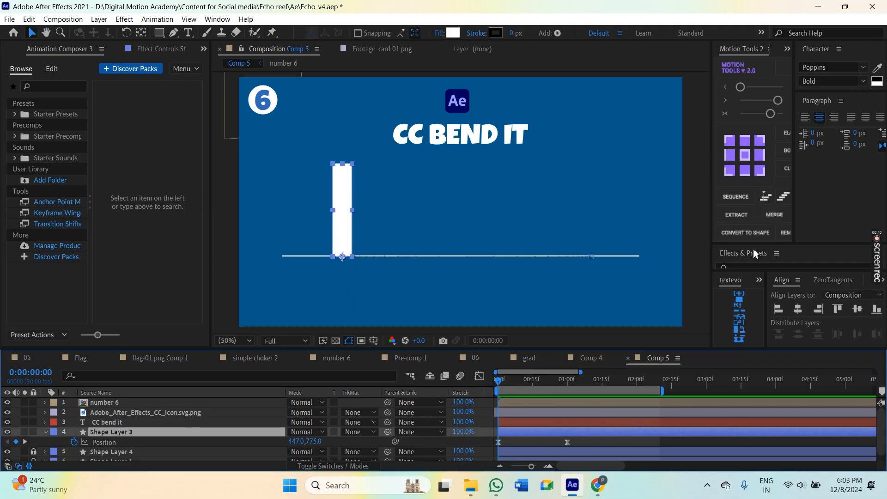
pyautogui.moveTo(753, 246); pyautogui.dragTo(745, 143)
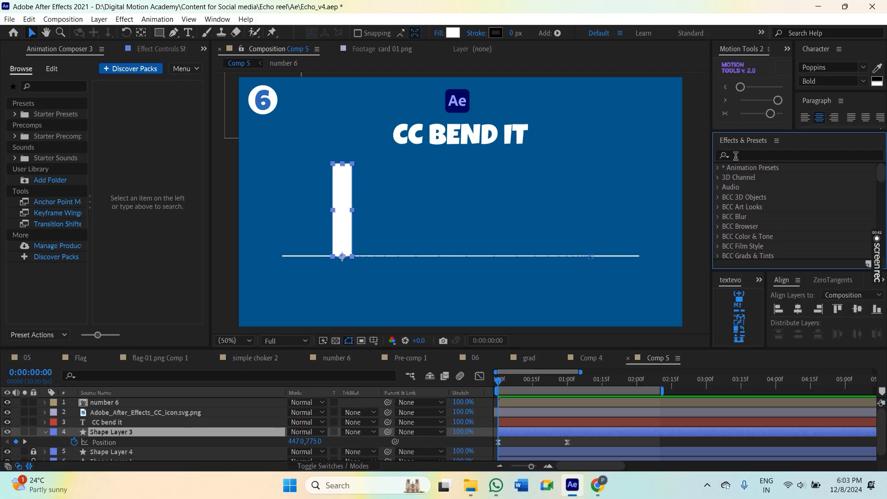
pyautogui.click(736, 156)
pyautogui.write('cc bedn')
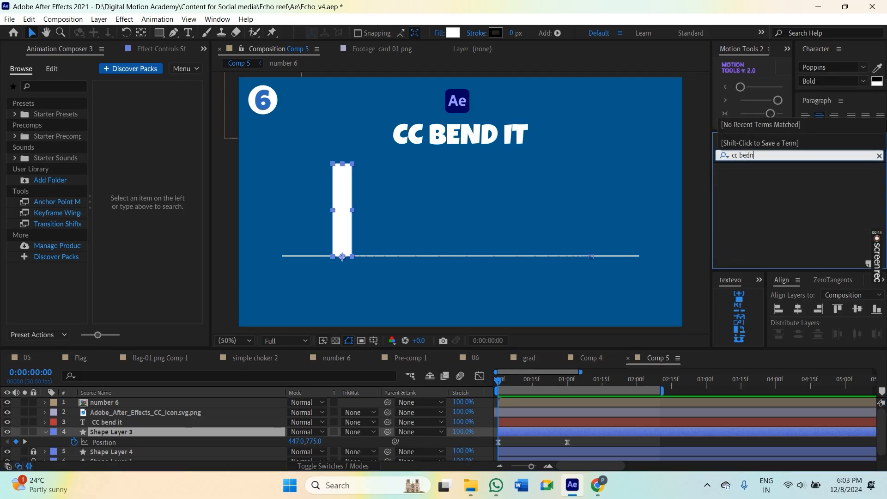
pyautogui.press('BackSpace')
pyautogui.press('BackSpace')
pyautogui.write('n')
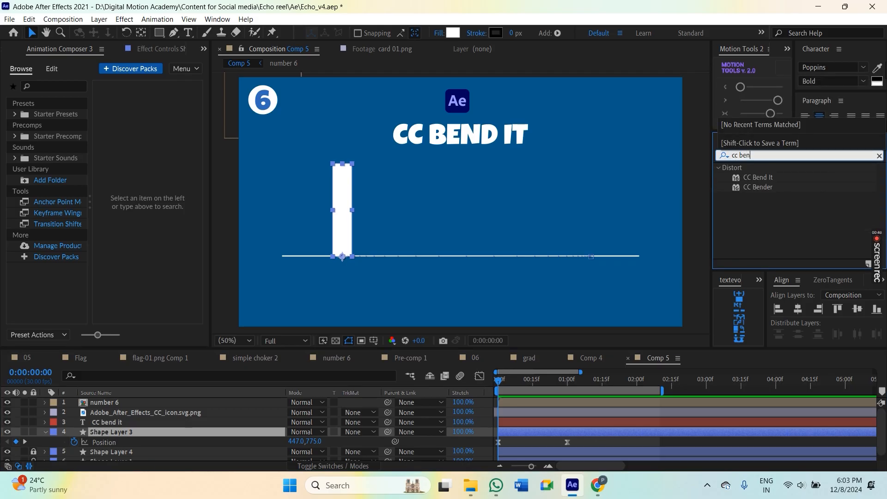
pyautogui.moveTo(746, 176); pyautogui.dragTo(154, 431)
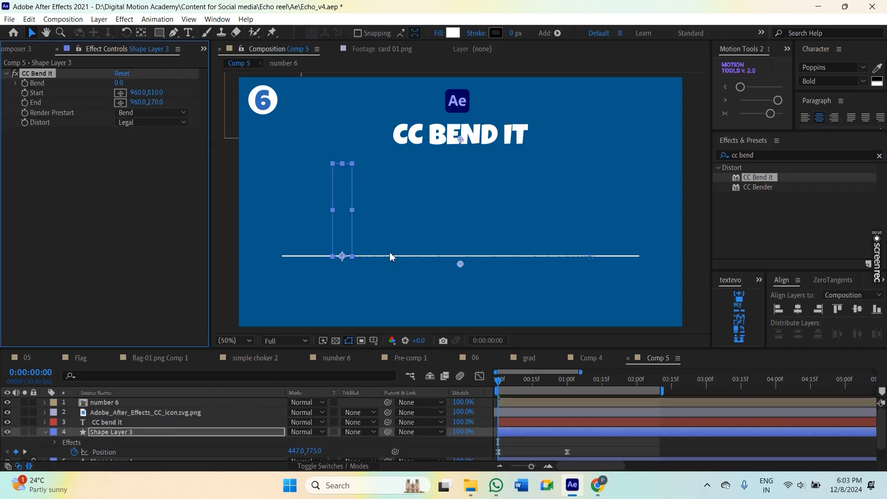
# Step: Place CC Bend It's Start point below the bar at about 440, 820 and its End point above it at about 446, 338, testing the Bend value
pyautogui.moveTo(462, 263); pyautogui.dragTo(340, 265)
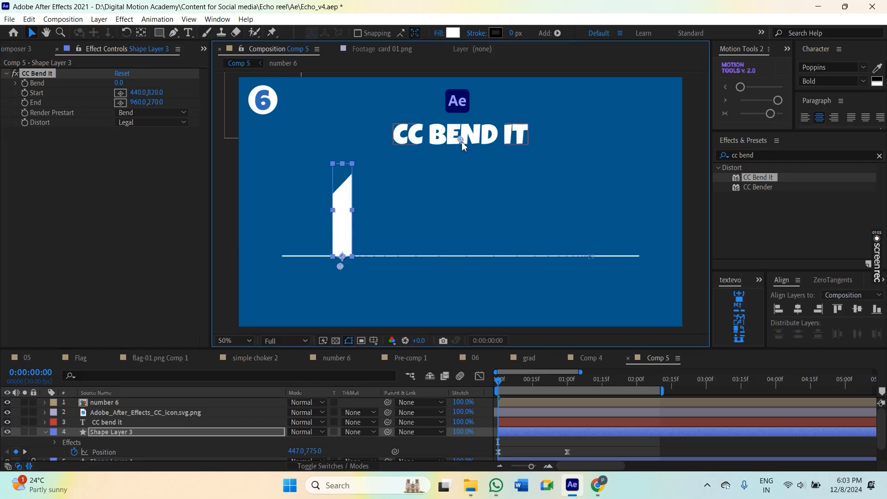
pyautogui.moveTo(460, 139); pyautogui.dragTo(356, 150)
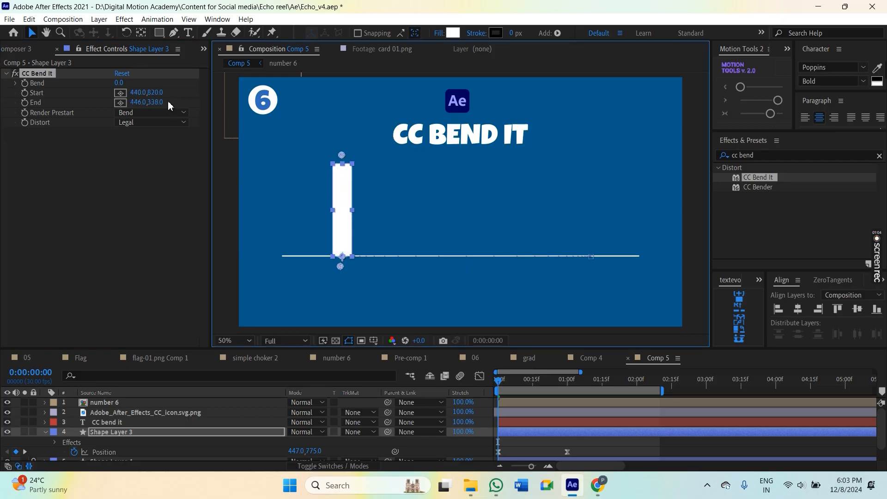
pyautogui.moveTo(119, 83); pyautogui.dragTo(172, 118)
pyautogui.hotkey('ctrl', 'z')
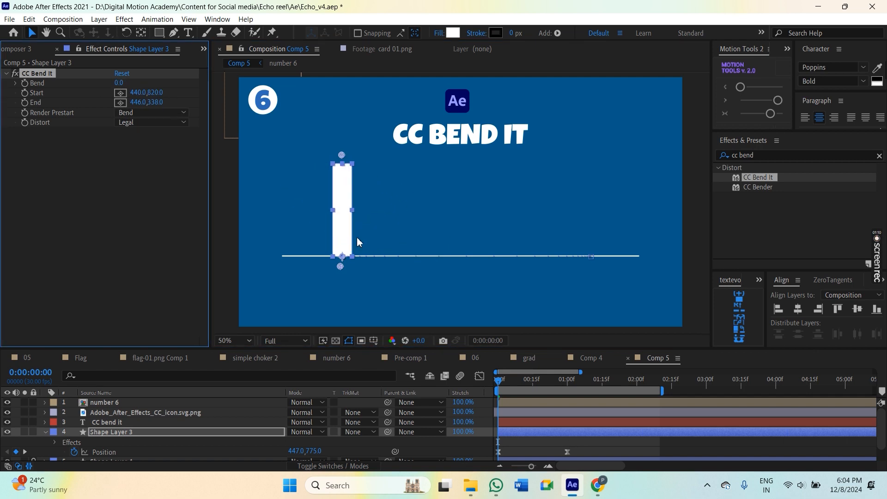
# Step: Play and scrub the bar's movement to check how it behaves against the fixed Start and End points
pyautogui.press('space')
pyautogui.press('space')
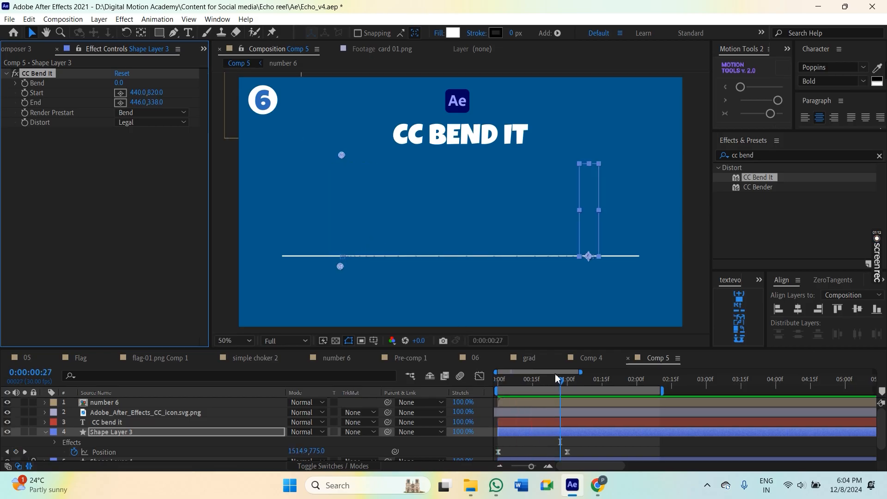
pyautogui.moveTo(553, 373); pyautogui.dragTo(508, 384)
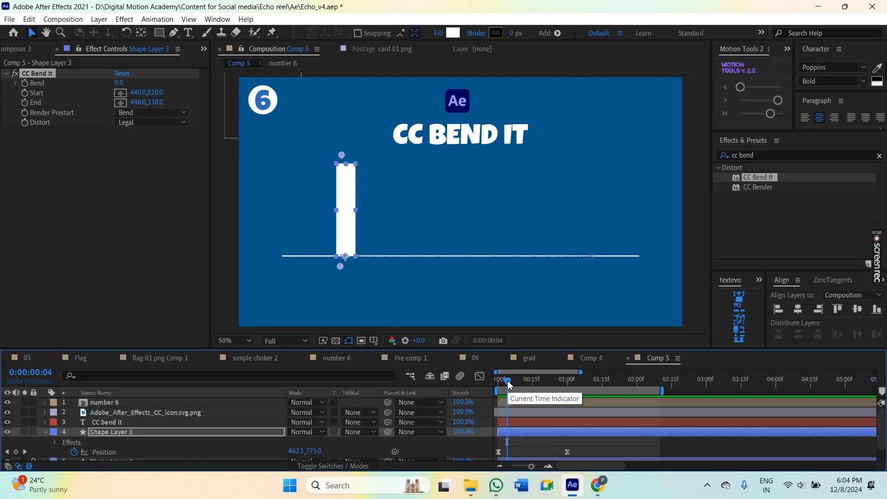
pyautogui.moveTo(508, 384); pyautogui.dragTo(525, 381)
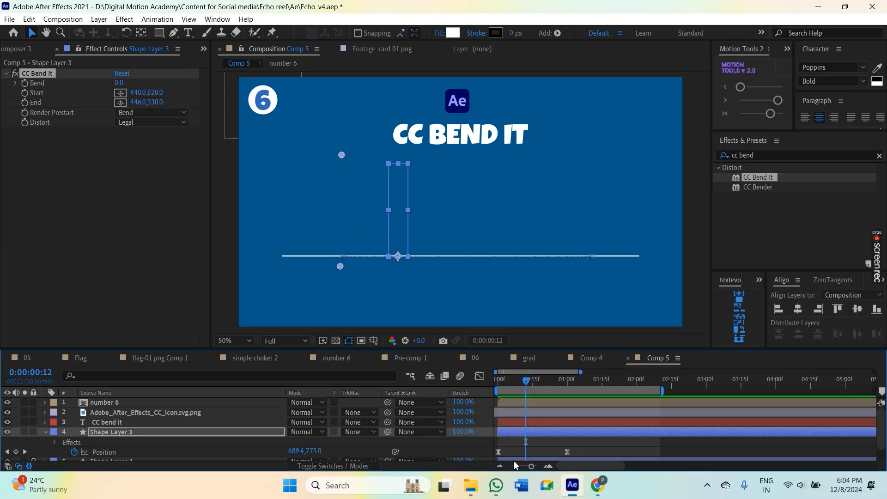
pyautogui.moveTo(525, 387); pyautogui.dragTo(505, 393)
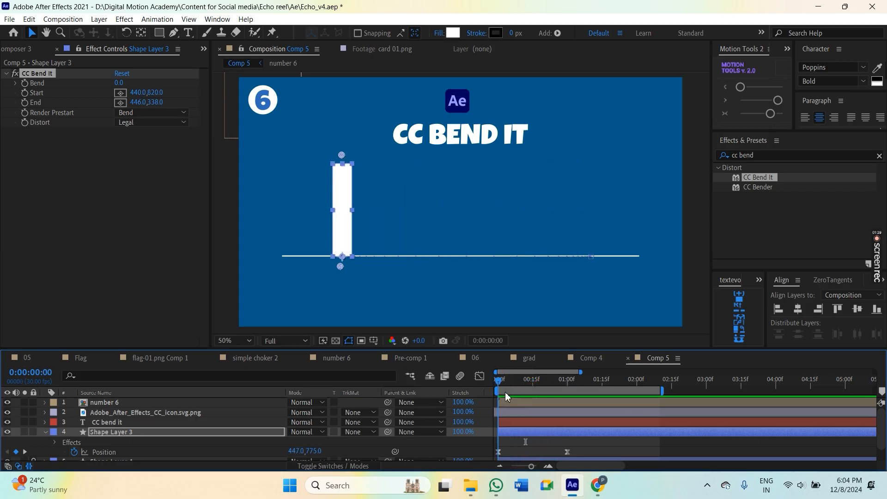
# Step: Add the expression toComp(value) to CC Bend It's Start point on Shape Layer 3
pyautogui.keyDown('alt'); pyautogui.click(25, 93); pyautogui.keyUp('alt')
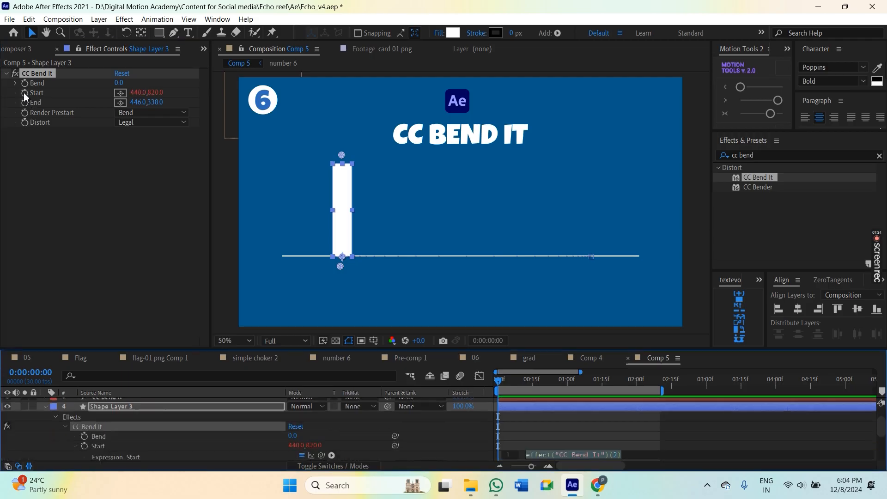
pyautogui.moveTo(494, 349); pyautogui.dragTo(494, 296)
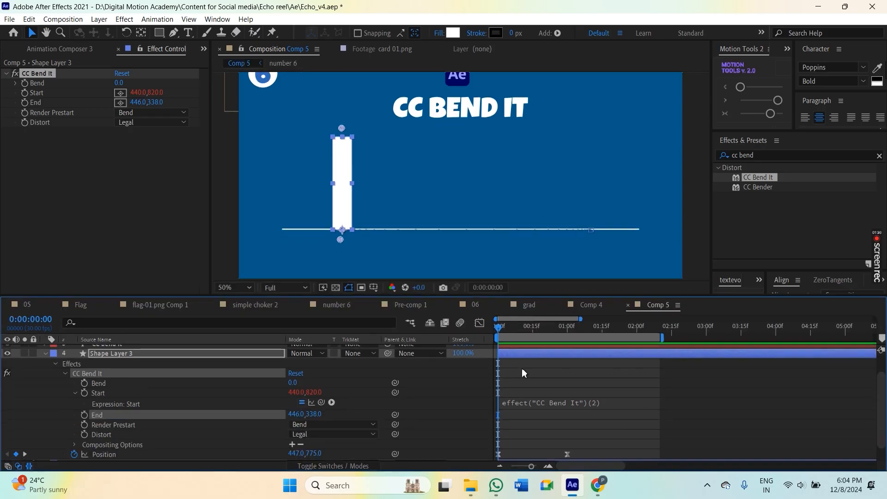
pyautogui.click(528, 402)
pyautogui.write('toComp()')
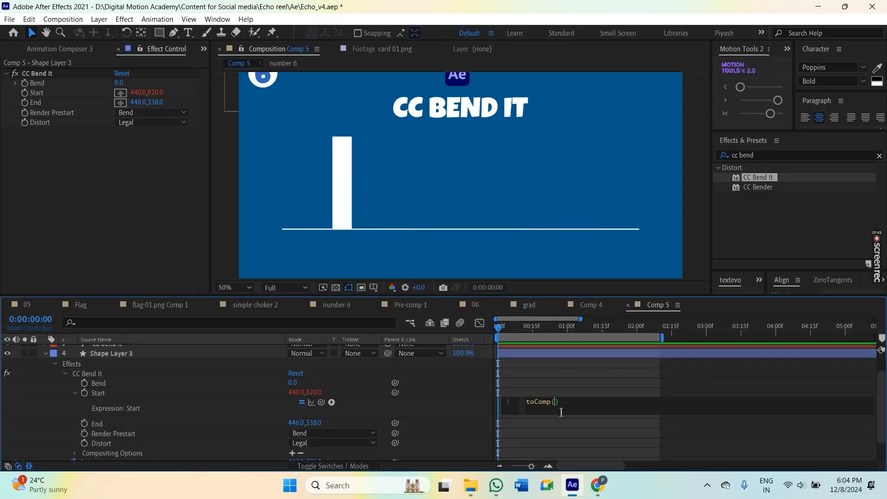
pyautogui.write('value')
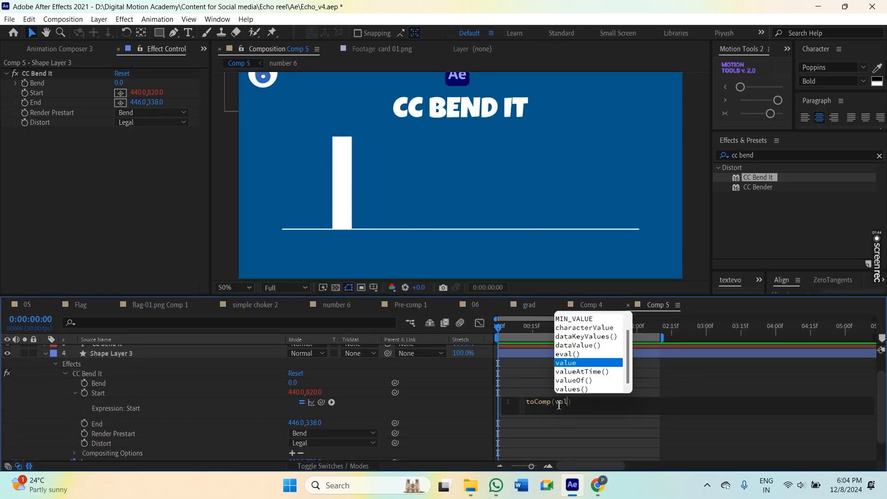
pyautogui.press('Return')
pyautogui.click(642, 399)
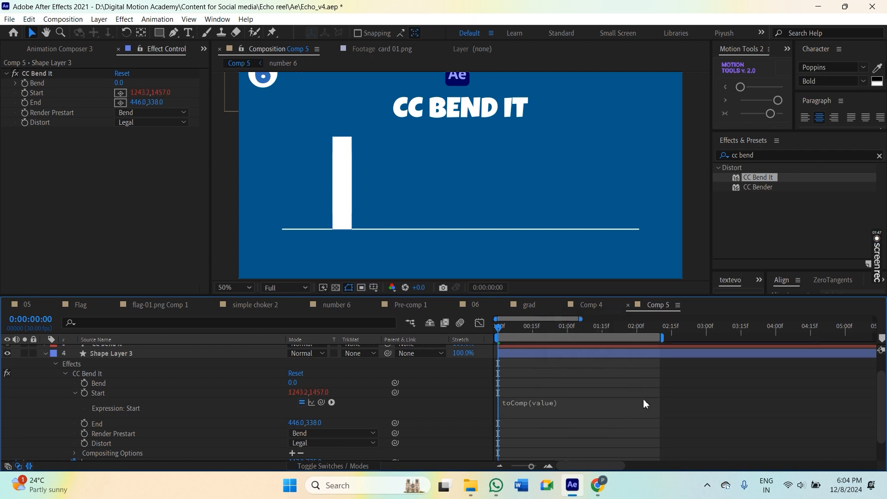
# Step: Add the expression toComp(value) to CC Bend It's End point on Shape Layer 3
pyautogui.keyDown('alt'); pyautogui.click(84, 424); pyautogui.keyUp('alt')
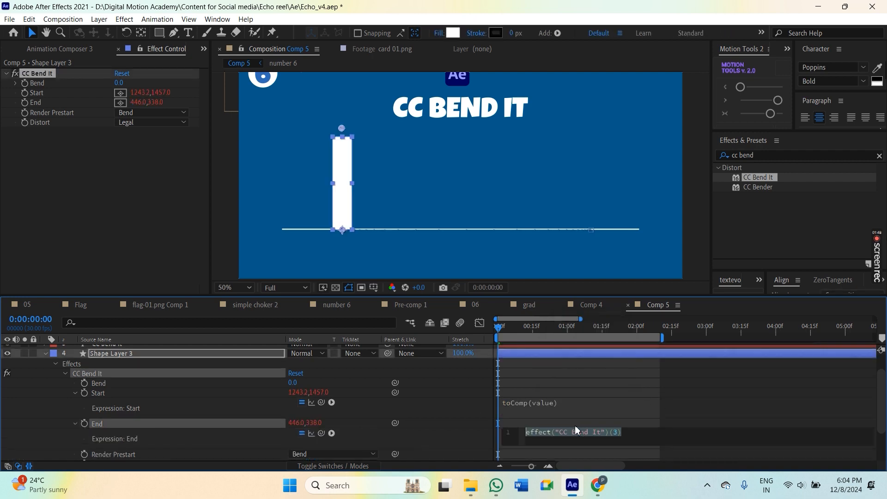
pyautogui.write('toc')
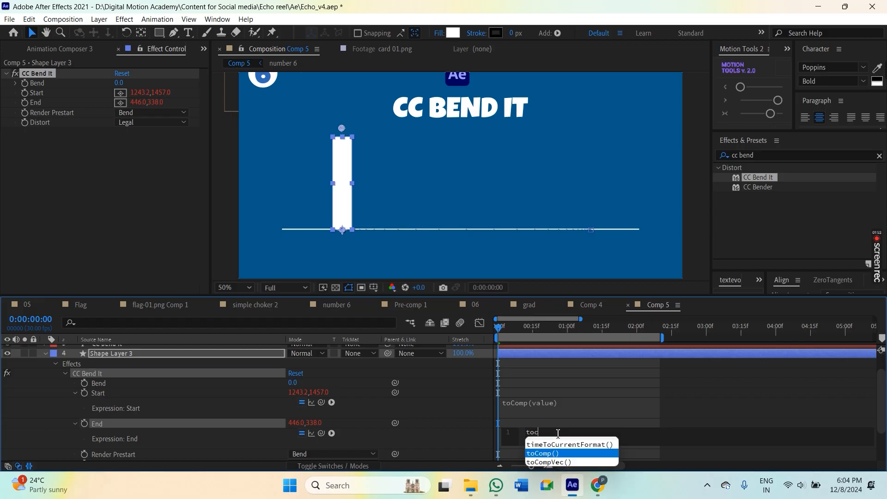
pyautogui.press('Return')
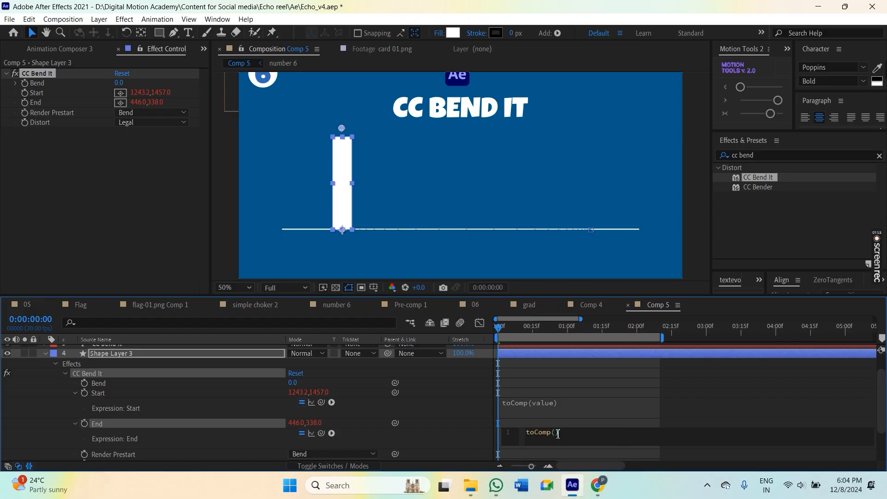
pyautogui.write('value')
pyautogui.press('KP_Enter')
pyautogui.press('KP_3')
# Step: Reposition CC Bend It's End point below the bar at about 449, 827 and its Start point above it at about 447, 333
pyautogui.press(',')
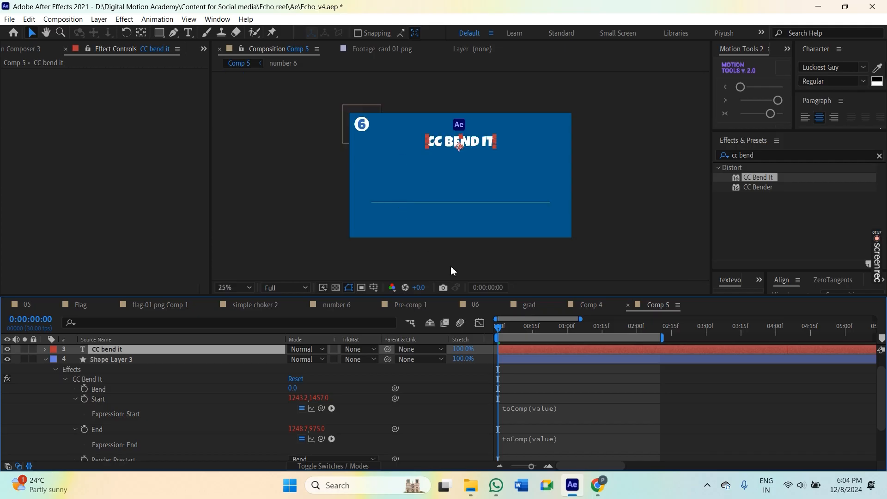
pyautogui.click(103, 359)
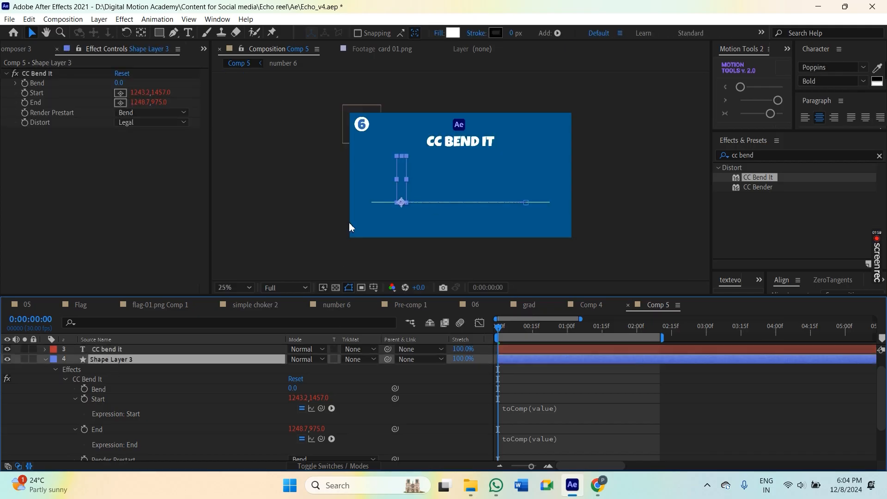
pyautogui.click(48, 73)
pyautogui.press('.')
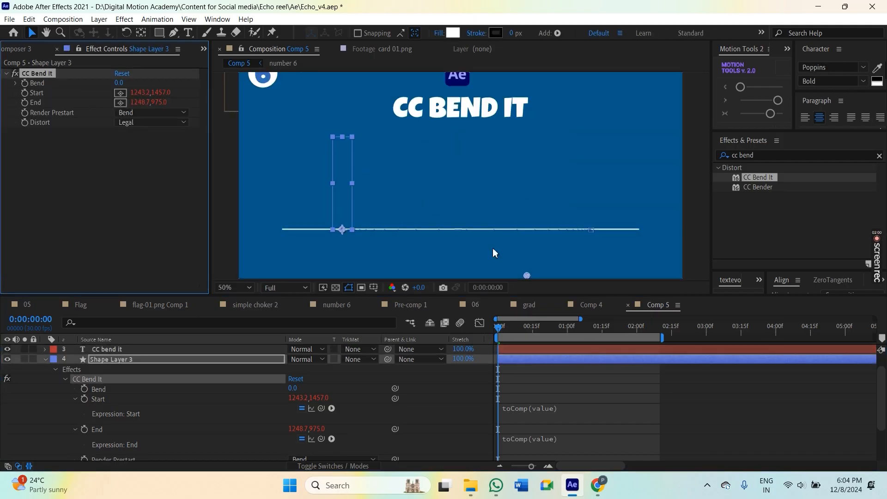
pyautogui.moveTo(527, 276); pyautogui.dragTo(326, 239)
pyautogui.press(',')
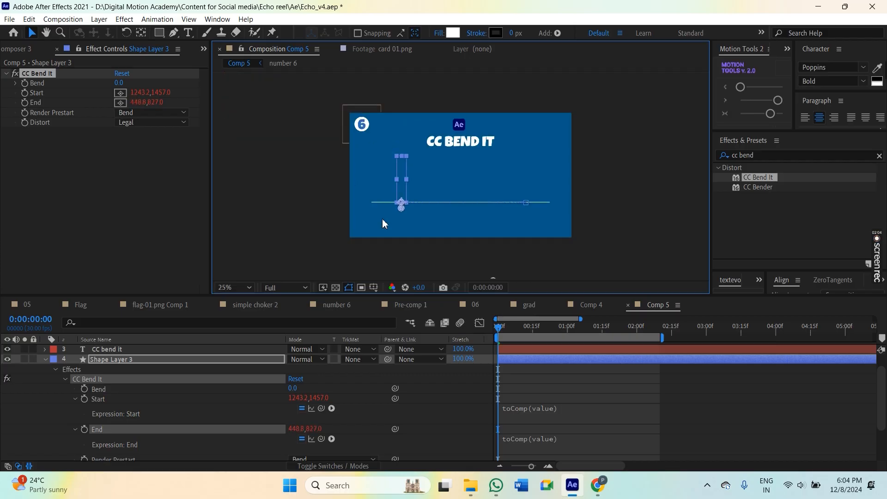
pyautogui.moveTo(490, 278); pyautogui.dragTo(456, 198)
pyautogui.moveTo(455, 198); pyautogui.dragTo(449, 152)
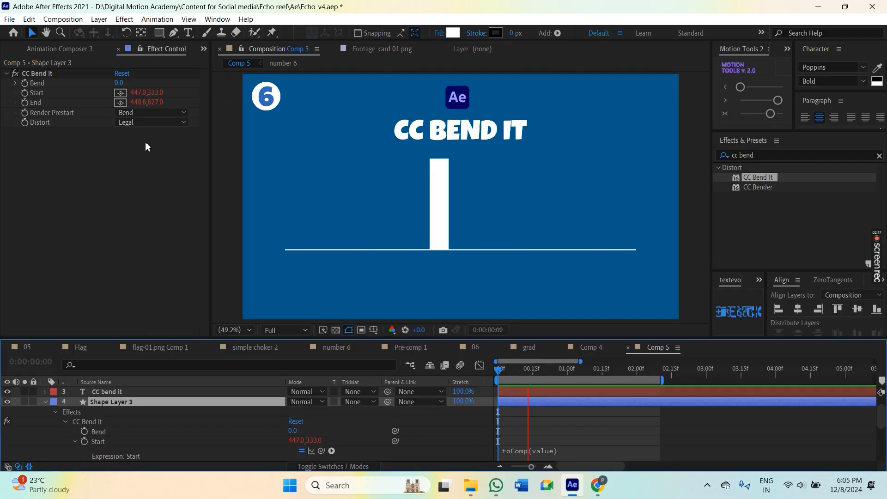
# Step: Keyframe CC Bend It's Bend at 0 on the first frame, -27 at 0:00:00:13 and 23 at 0:00:01:00
pyautogui.click(56, 77)
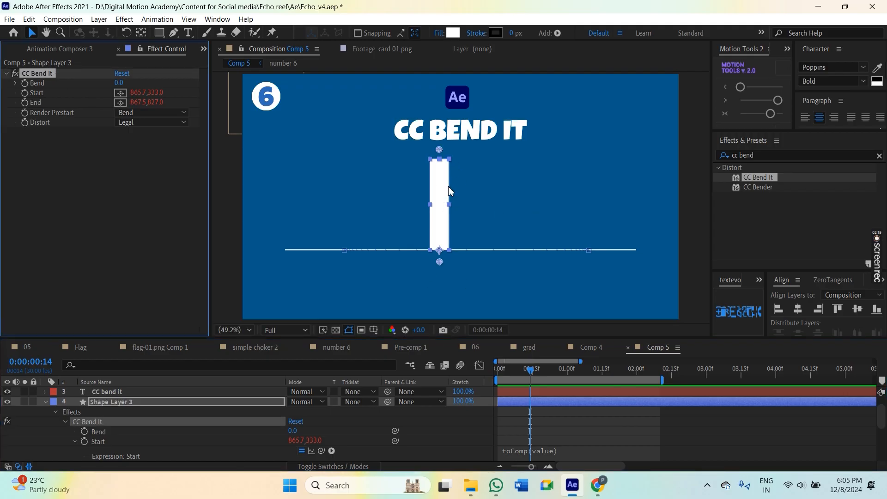
pyautogui.press('Home')
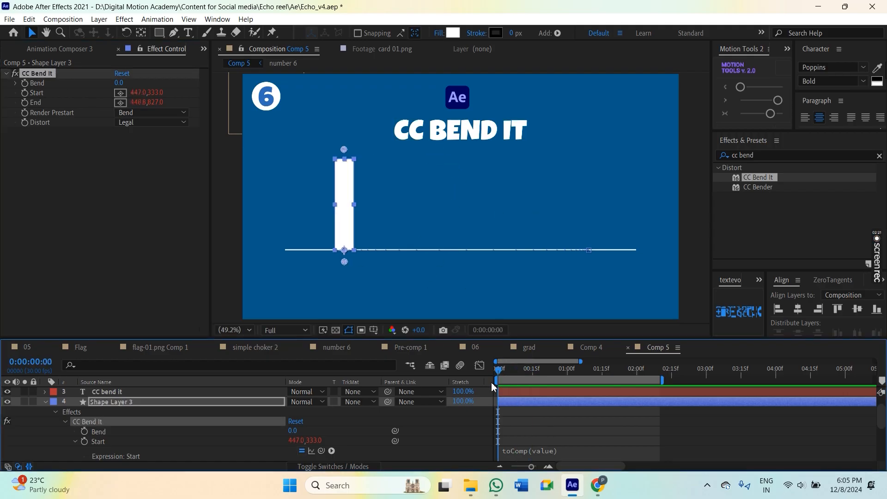
pyautogui.click(25, 83)
pyautogui.press('u')
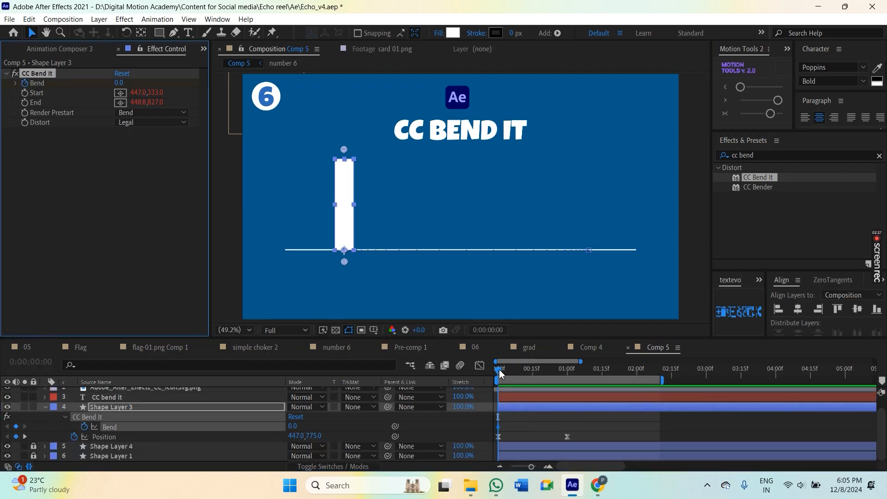
pyautogui.moveTo(119, 83); pyautogui.dragTo(107, 85)
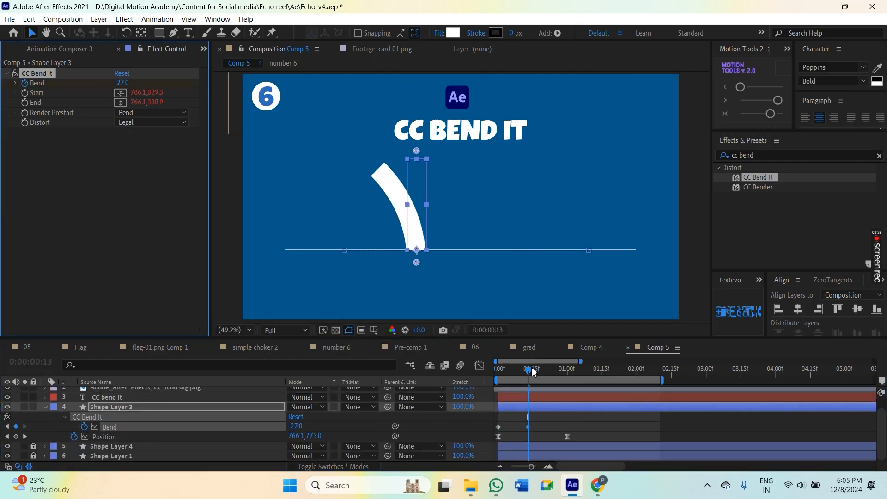
pyautogui.moveTo(530, 370); pyautogui.dragTo(567, 372)
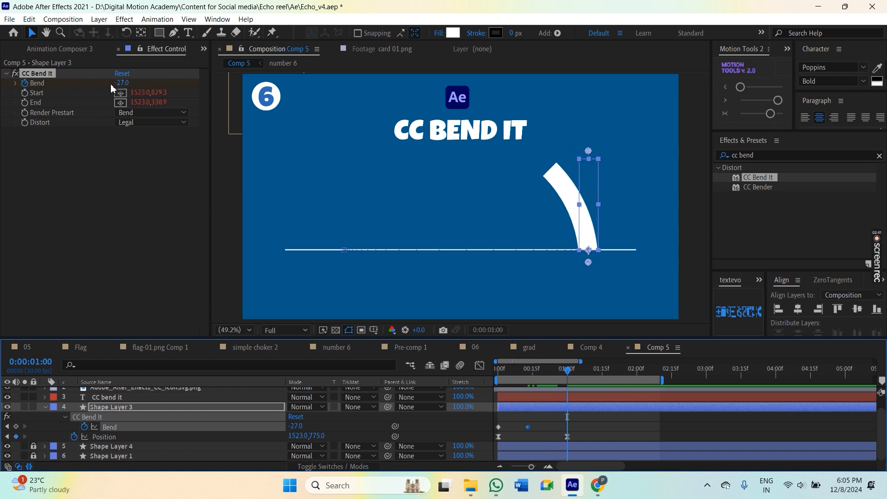
pyautogui.moveTo(121, 83); pyautogui.dragTo(153, 86)
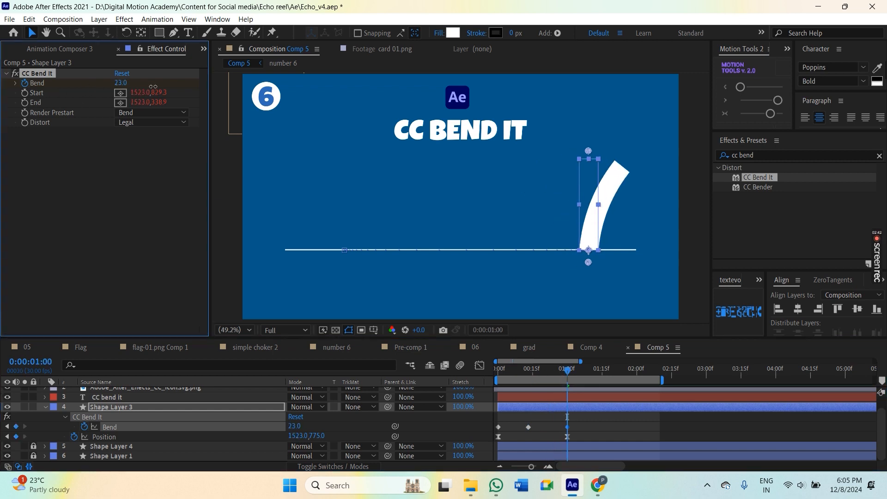
# Step: Copy the first Bend keyframe to 0:00:01:12 and apply Easy Ease to the first three Bend keyframes
pyautogui.click(594, 372)
pyautogui.moveTo(512, 423); pyautogui.dragTo(497, 429)
pyautogui.hotkey('ctrl', 'c')
pyautogui.hotkey('ctrl', 'v')
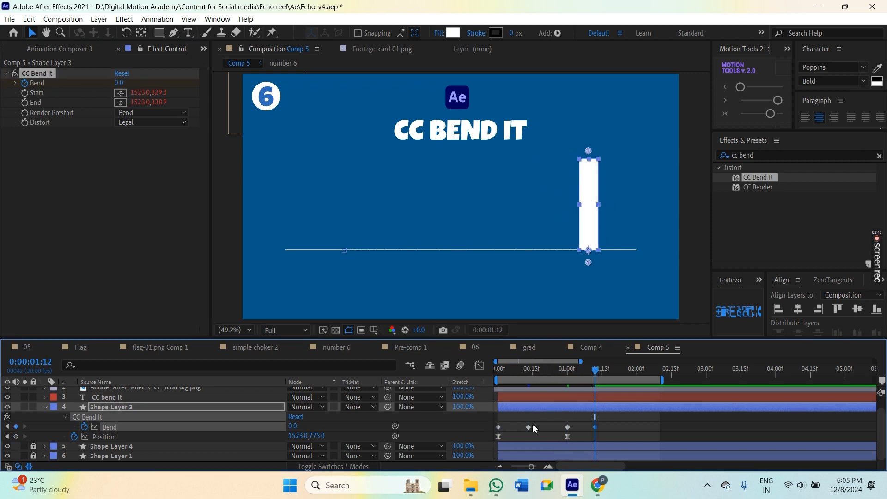
pyautogui.moveTo(602, 429); pyautogui.dragTo(494, 423)
pyautogui.press('F9')
# Step: Apply the Motion Tools Elastic function to the Bend property and preview the animation from the beginning
pyautogui.moveTo(742, 133); pyautogui.dragTo(742, 211)
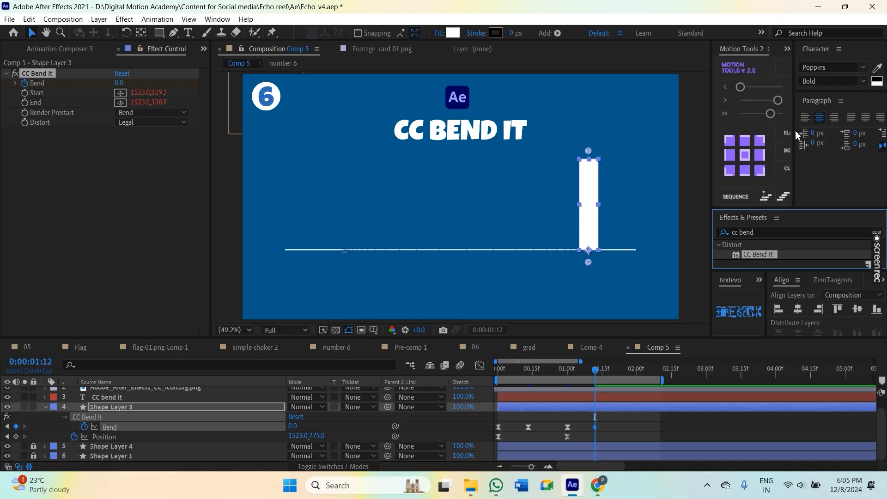
pyautogui.moveTo(795, 134); pyautogui.dragTo(826, 134)
pyautogui.click(812, 133)
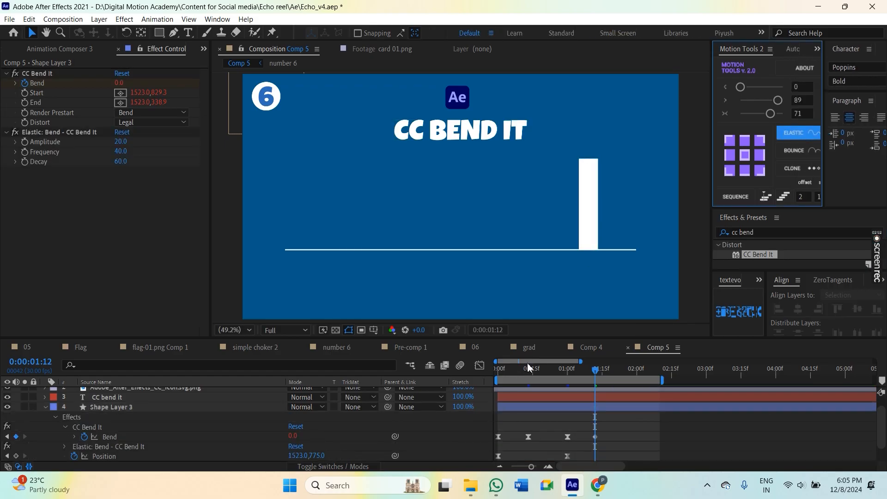
pyautogui.press('Home')
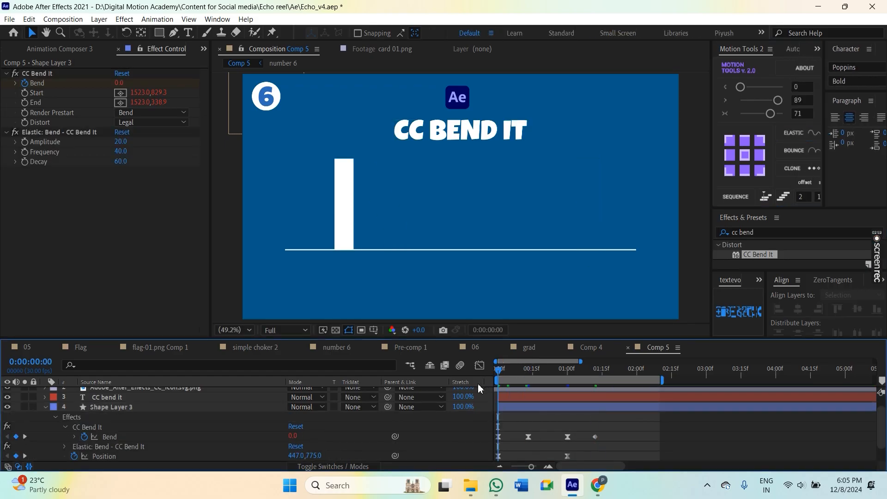
pyautogui.press('space')
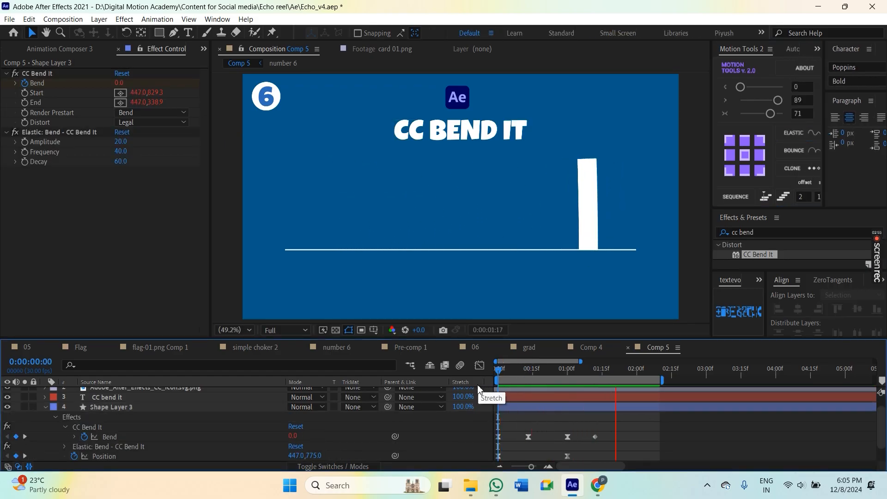
# Step: Retime the last Bend keyframe to shortly after the one at 0:00:01:00, checking the elastic motion in playback
pyautogui.click(594, 436)
pyautogui.moveTo(590, 437); pyautogui.dragTo(578, 436)
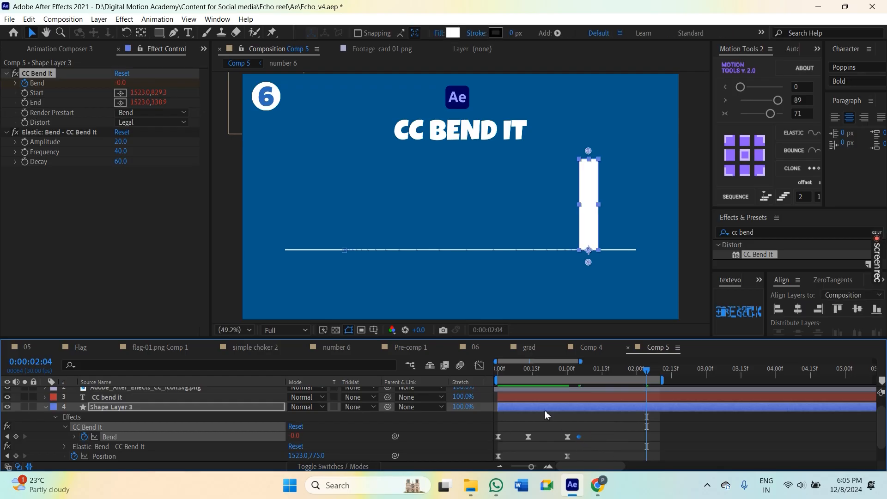
pyautogui.press('Home')
pyautogui.press('space')
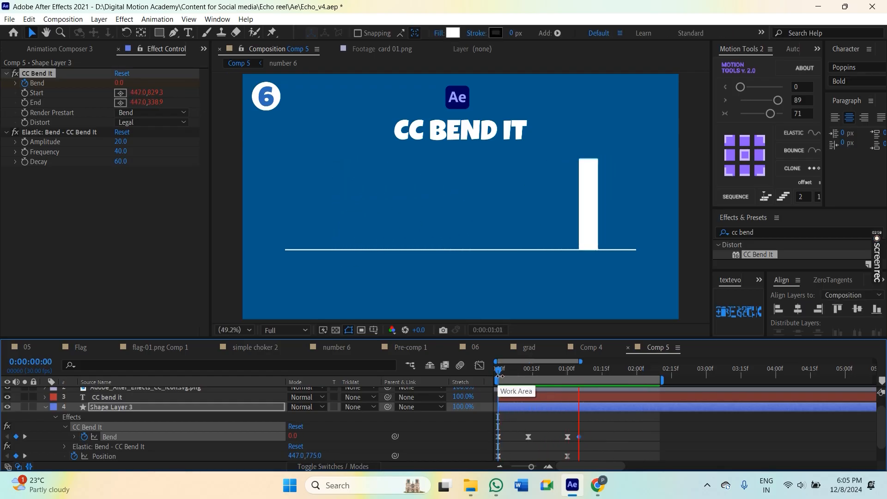
pyautogui.press('space')
pyautogui.moveTo(581, 437); pyautogui.dragTo(582, 436)
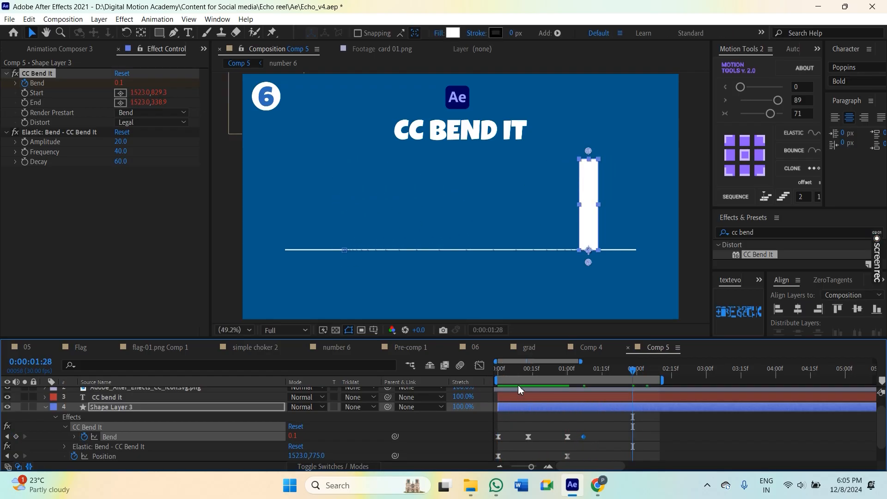
# Step: Replay the bar animation from near its start to check the bend and elastic settling
pyautogui.click(504, 373)
pyautogui.press('space')
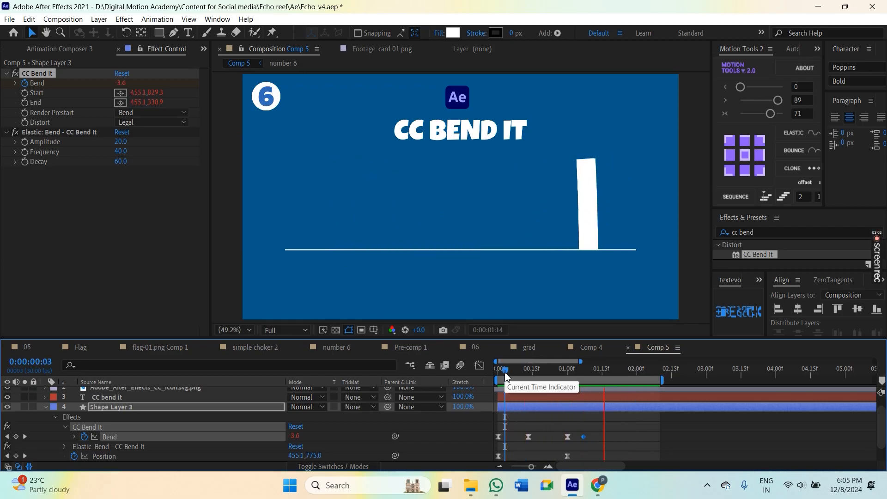
pyautogui.click(501, 371)
pyautogui.press('space')
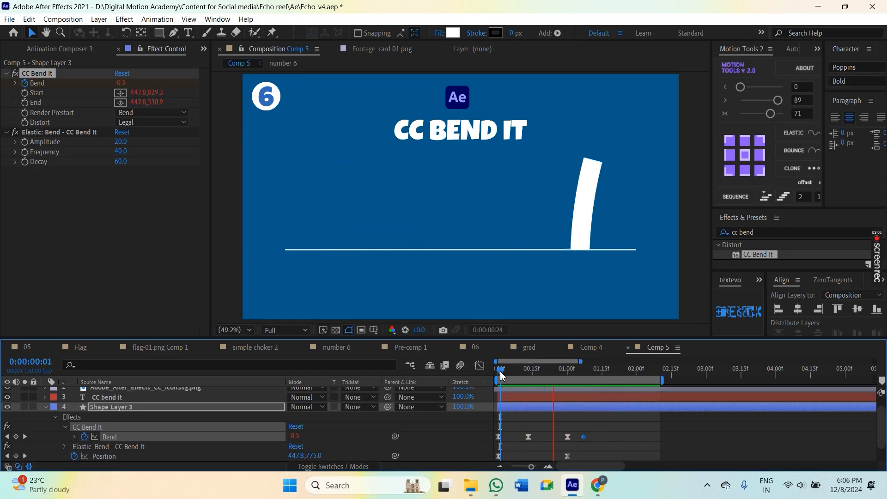
pyautogui.press('space')
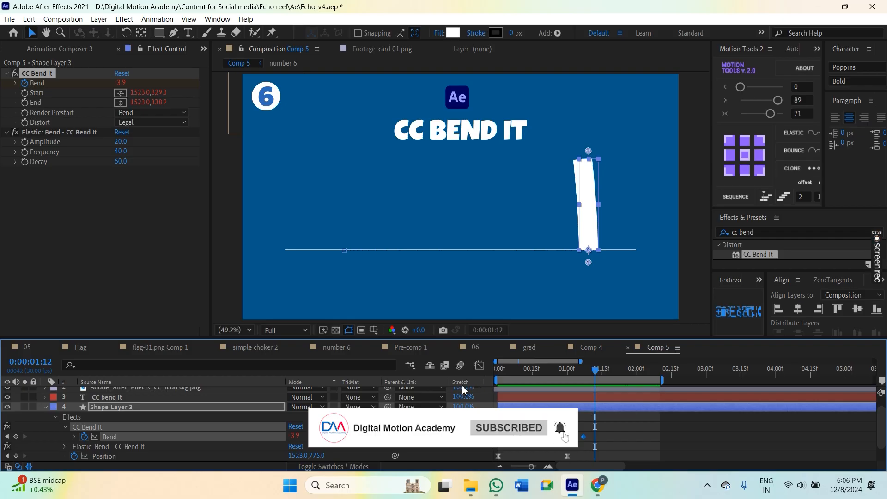
pyautogui.click(500, 370)
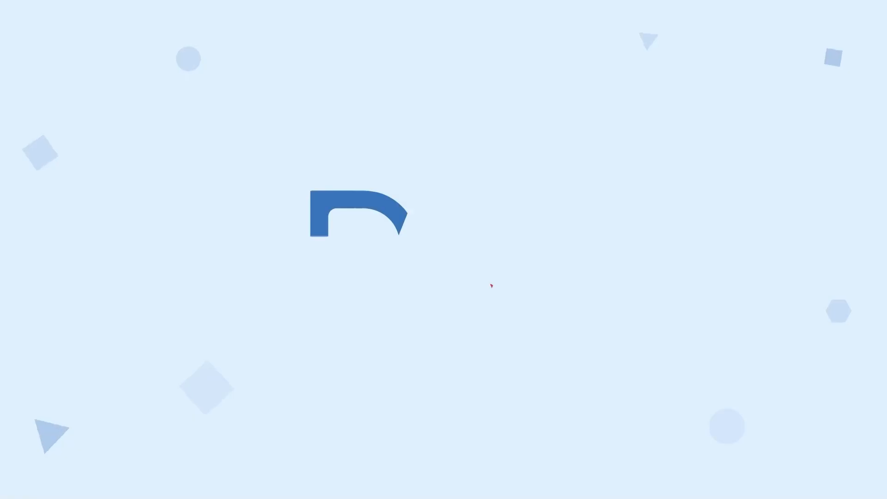